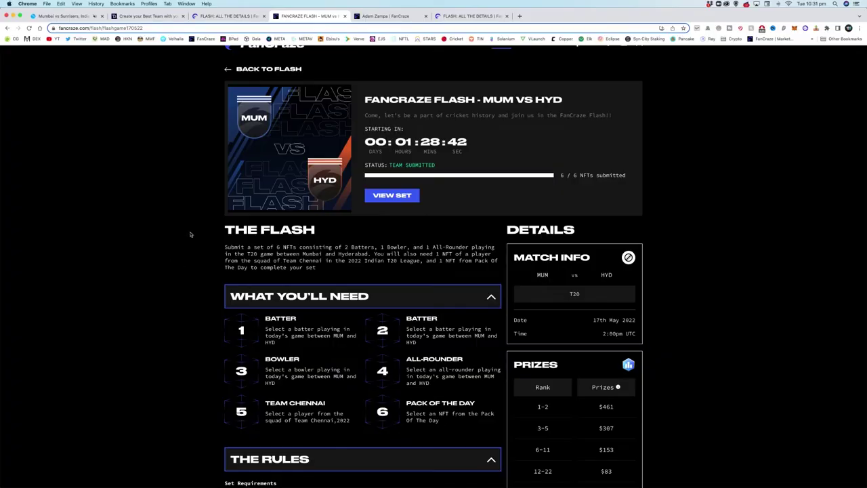
- Read the MUM vs HYD Flash description, focusing on the Team Chennai and Pack Of The Day NFT requirements
{"action": "scroll", "coordinate": [192, 233], "scroll_direction": "down", "scroll_amount": 1}
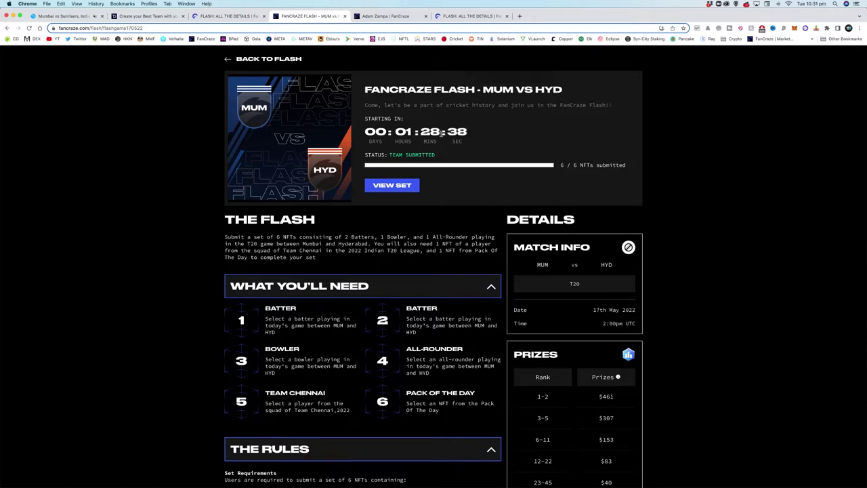
{"action": "scroll", "coordinate": [289, 242], "scroll_direction": "down", "scroll_amount": 1}
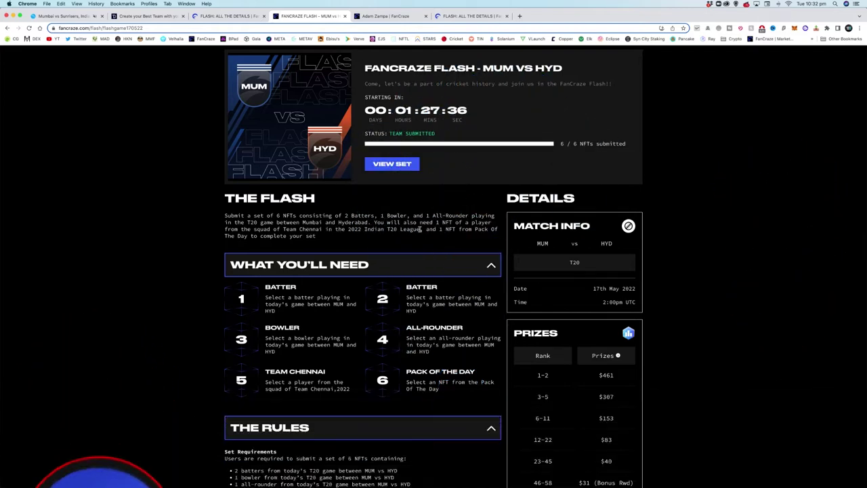
{"action": "left_click_drag", "start_coordinate": [421, 230], "coordinate": [333, 229]}
{"action": "left_click", "coordinate": [443, 232]}
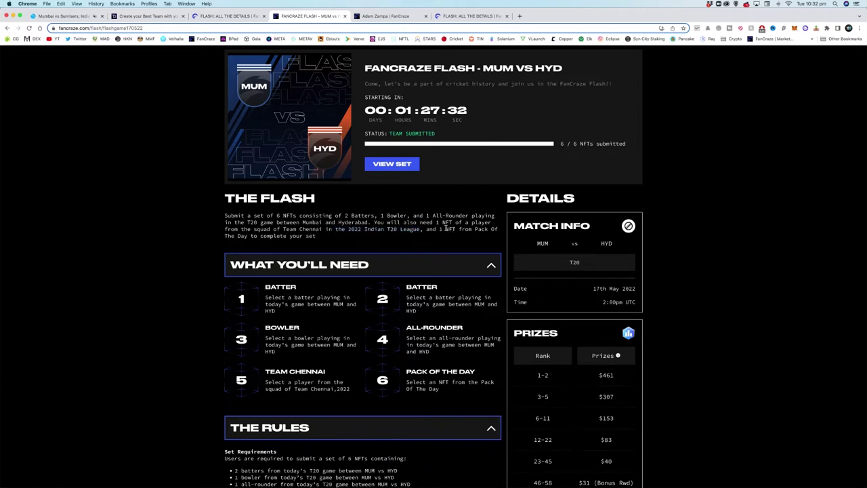
{"action": "left_click_drag", "start_coordinate": [447, 229], "coordinate": [447, 240]}
{"action": "left_click", "coordinate": [446, 239]}
{"action": "left_click_drag", "start_coordinate": [444, 229], "coordinate": [445, 238]}
{"action": "left_click", "coordinate": [388, 231]}
{"action": "left_click_drag", "start_coordinate": [283, 229], "coordinate": [415, 230]}
{"action": "left_click", "coordinate": [412, 230]}
- Review the required set slots and the game rules, including the sections on multipliers, swapping, scoring and prizes
{"action": "scroll", "coordinate": [383, 275], "scroll_direction": "down", "scroll_amount": 3}
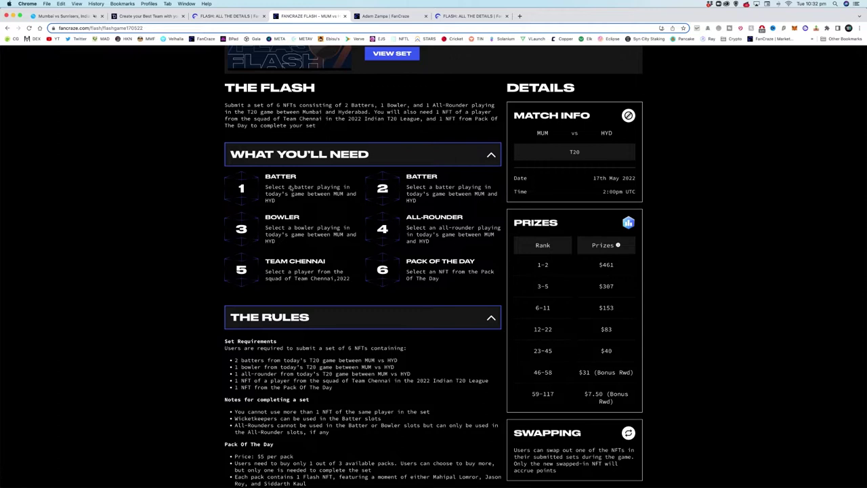
{"action": "scroll", "coordinate": [296, 229], "scroll_direction": "down", "scroll_amount": 2}
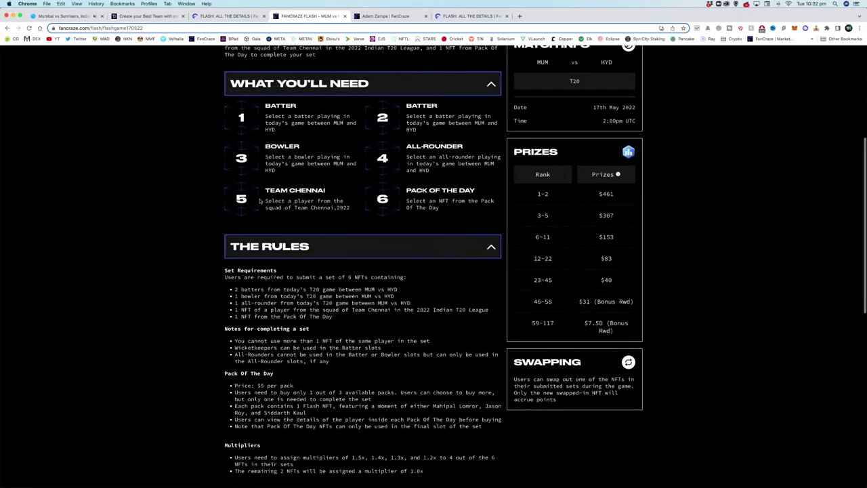
{"action": "scroll", "coordinate": [419, 215], "scroll_direction": "down", "scroll_amount": 1}
{"action": "scroll", "coordinate": [419, 216], "scroll_direction": "down", "scroll_amount": 3}
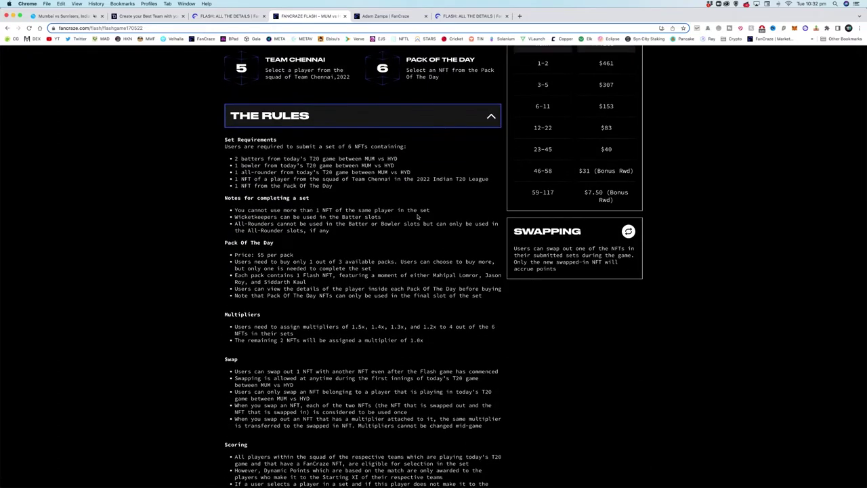
{"action": "left_click_drag", "start_coordinate": [349, 324], "coordinate": [372, 324]}
{"action": "left_click", "coordinate": [388, 323]}
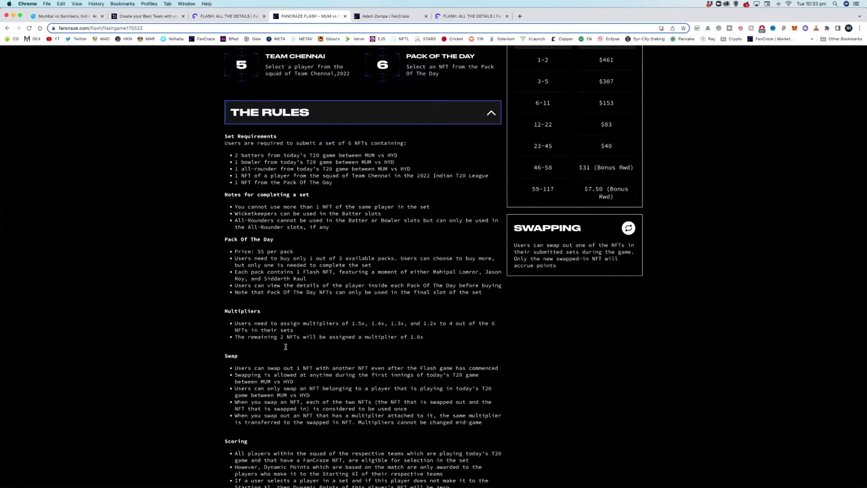
{"action": "scroll", "coordinate": [322, 343], "scroll_direction": "down", "scroll_amount": 1}
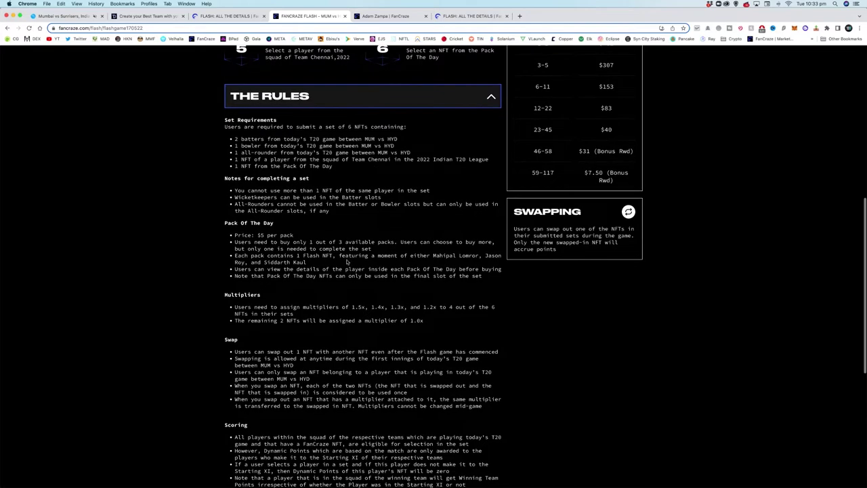
{"action": "scroll", "coordinate": [280, 205], "scroll_direction": "down", "scroll_amount": 4}
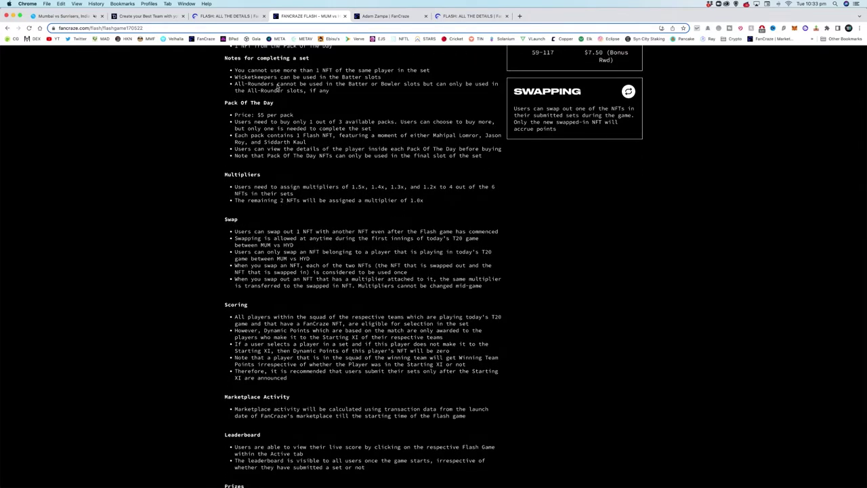
{"action": "scroll", "coordinate": [360, 149], "scroll_direction": "down", "scroll_amount": 3}
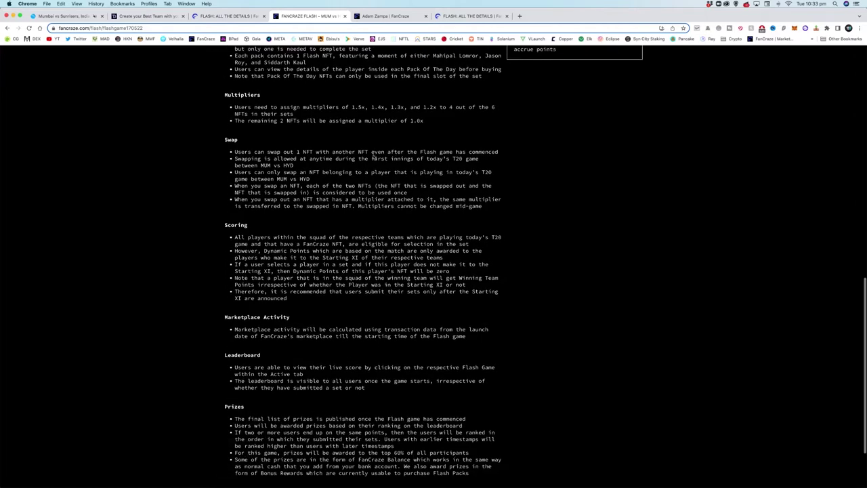
{"action": "scroll", "coordinate": [373, 155], "scroll_direction": "down", "scroll_amount": 1}
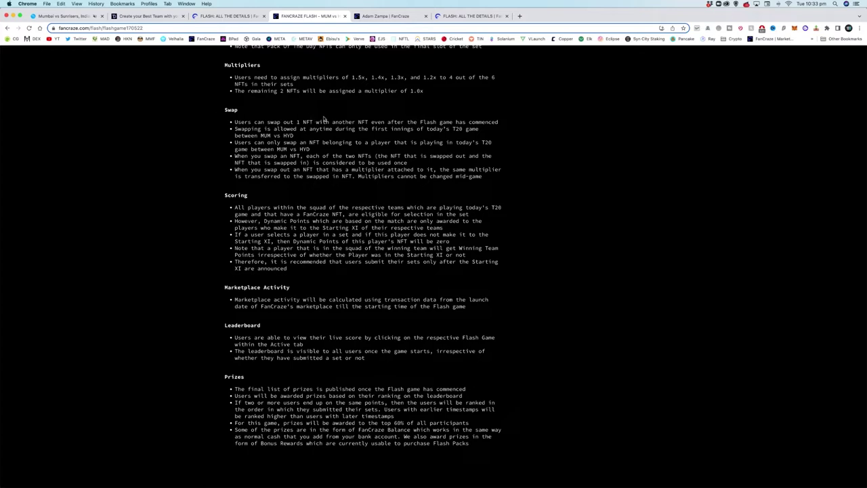
{"action": "left_click_drag", "start_coordinate": [232, 113], "coordinate": [294, 133]}
{"action": "left_click", "coordinate": [295, 133]}
{"action": "scroll", "coordinate": [337, 194], "scroll_direction": "down", "scroll_amount": 2}
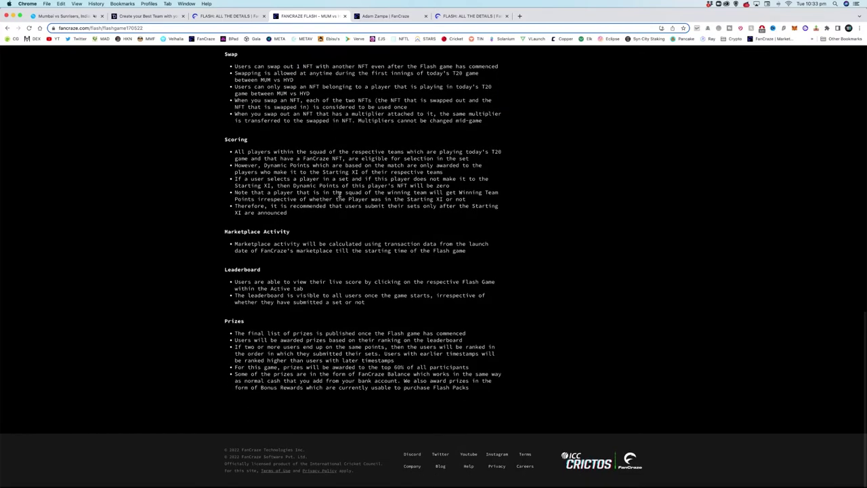
- Open the submitted set for the MUM vs HYD Flash and browse the owned NFTs eligible for the first batter slot
{"action": "scroll", "coordinate": [337, 195], "scroll_direction": "up", "scroll_amount": 20}
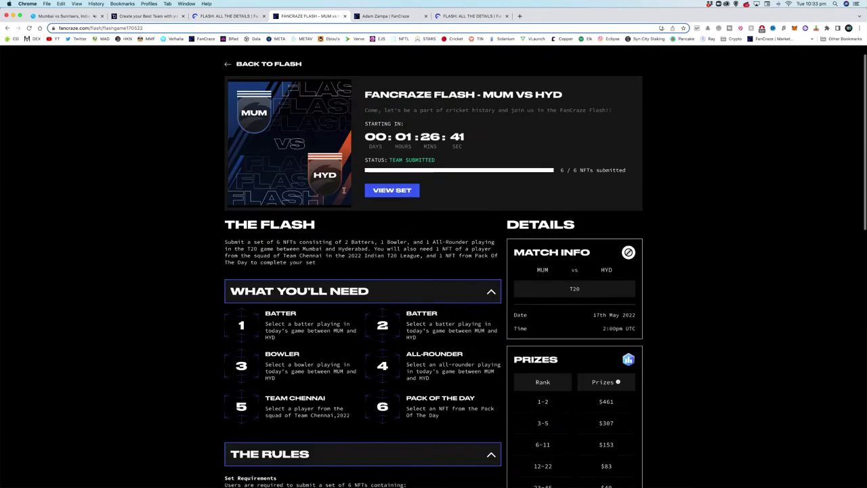
{"action": "left_click", "coordinate": [401, 191]}
{"action": "scroll", "coordinate": [143, 293], "scroll_direction": "down", "scroll_amount": 1}
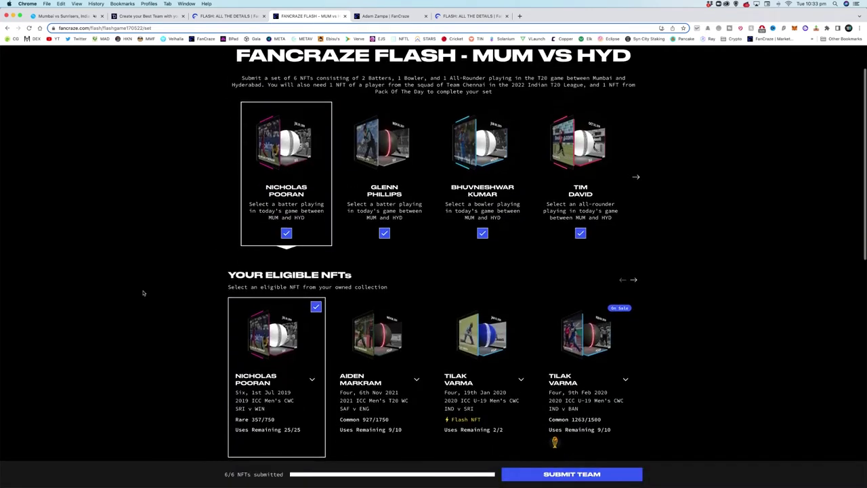
{"action": "scroll", "coordinate": [544, 212], "scroll_direction": "up", "scroll_amount": 1}
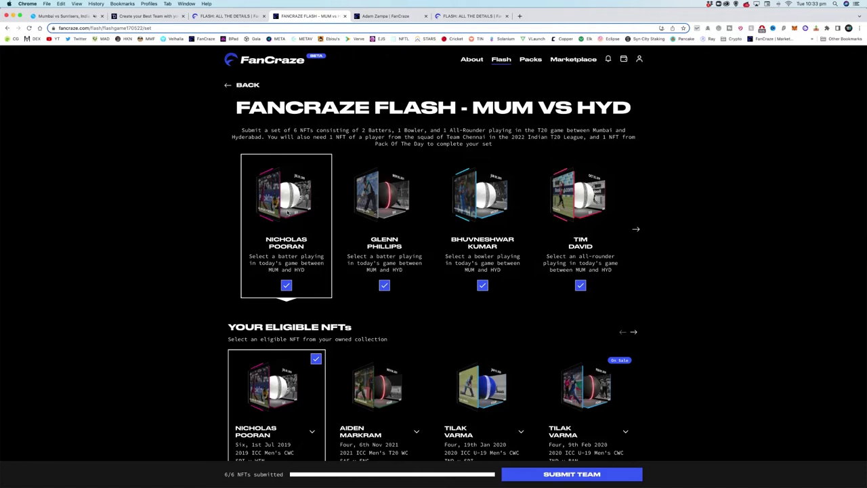
{"action": "scroll", "coordinate": [275, 236], "scroll_direction": "down", "scroll_amount": 2}
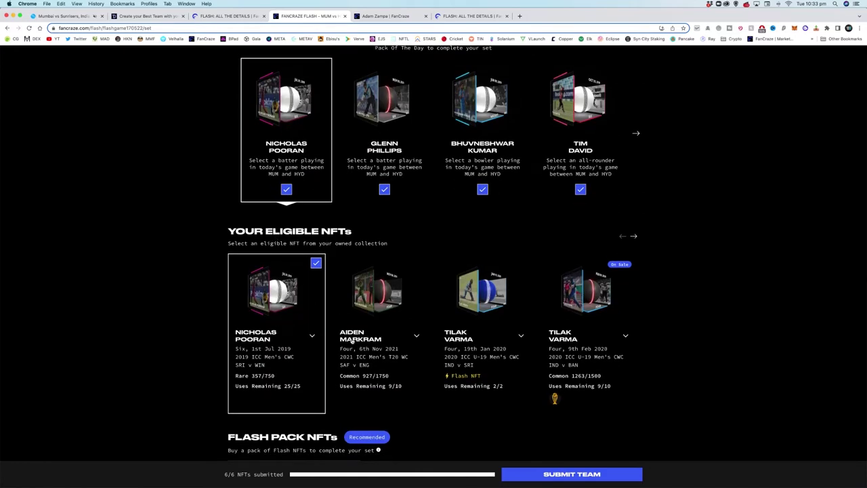
{"action": "left_click", "coordinate": [634, 237]}
{"action": "left_click", "coordinate": [622, 237]}
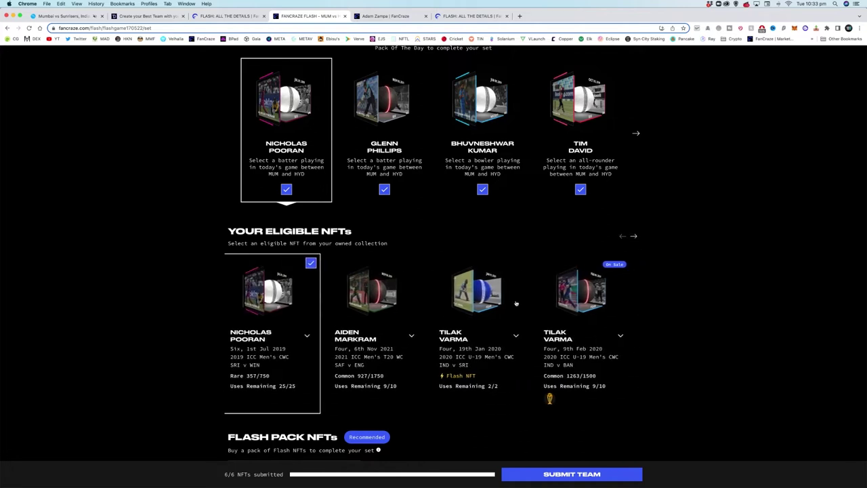
- View the $10 Flash Pack's info to check which players it features, then dismiss it without buying
{"action": "scroll", "coordinate": [463, 328], "scroll_direction": "down", "scroll_amount": 4}
{"action": "scroll", "coordinate": [462, 328], "scroll_direction": "down", "scroll_amount": 1}
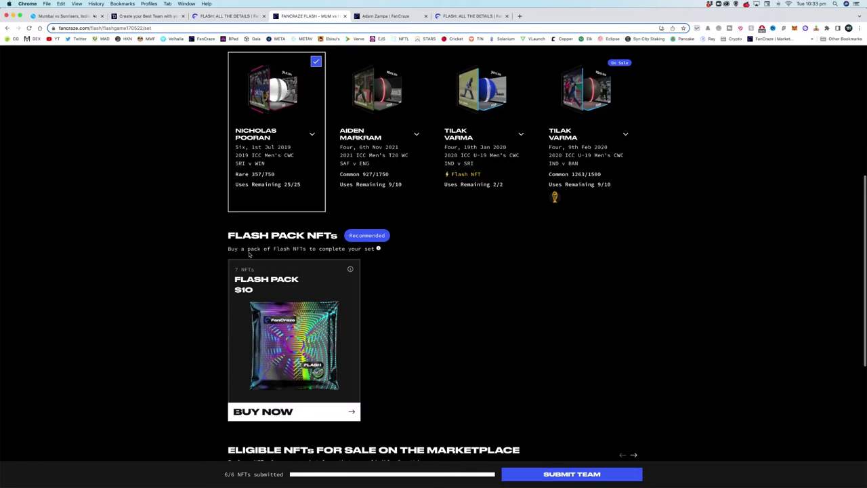
{"action": "left_click", "coordinate": [351, 270]}
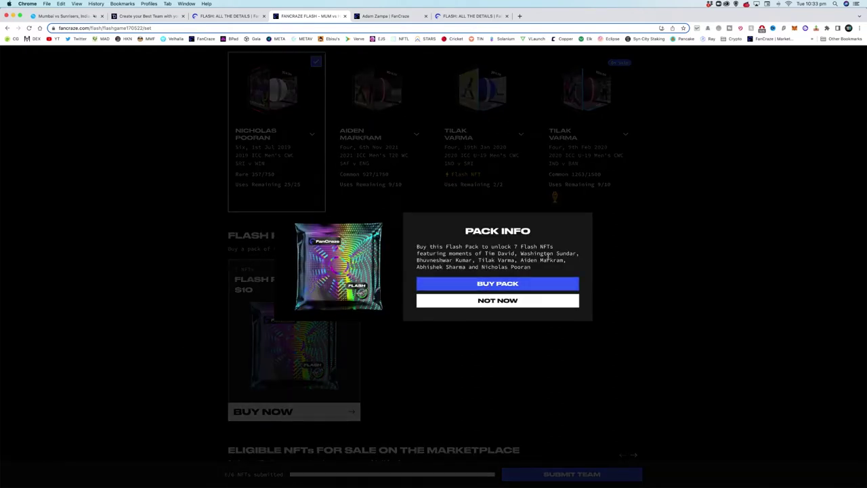
{"action": "left_click_drag", "start_coordinate": [488, 253], "coordinate": [536, 268]}
{"action": "left_click", "coordinate": [682, 246]}
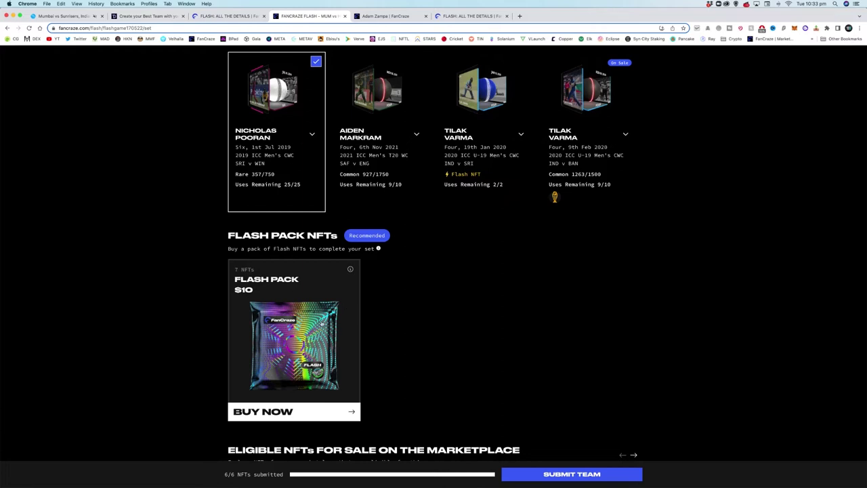
- Compare the owned eligible NFTs for the first batter slot with the Flash Pack and the eligible marketplace listings
{"action": "scroll", "coordinate": [433, 258], "scroll_direction": "up", "scroll_amount": 2}
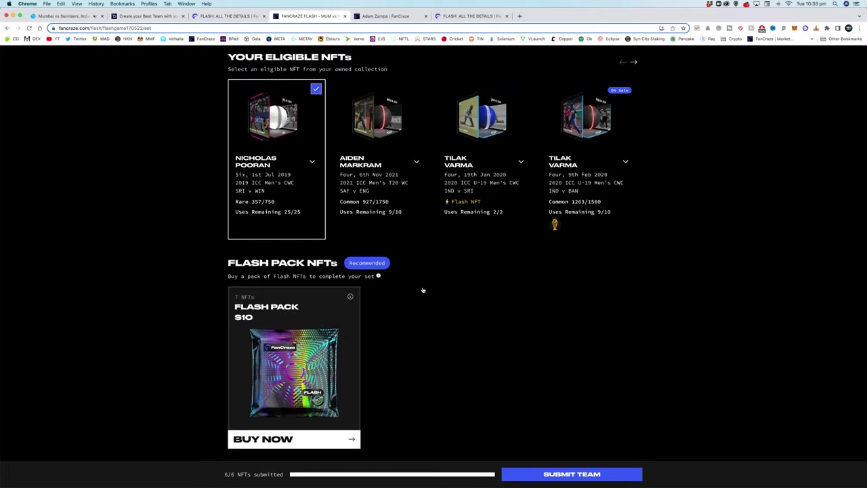
{"action": "scroll", "coordinate": [434, 278], "scroll_direction": "up", "scroll_amount": 3}
{"action": "scroll", "coordinate": [459, 324], "scroll_direction": "down", "scroll_amount": 2}
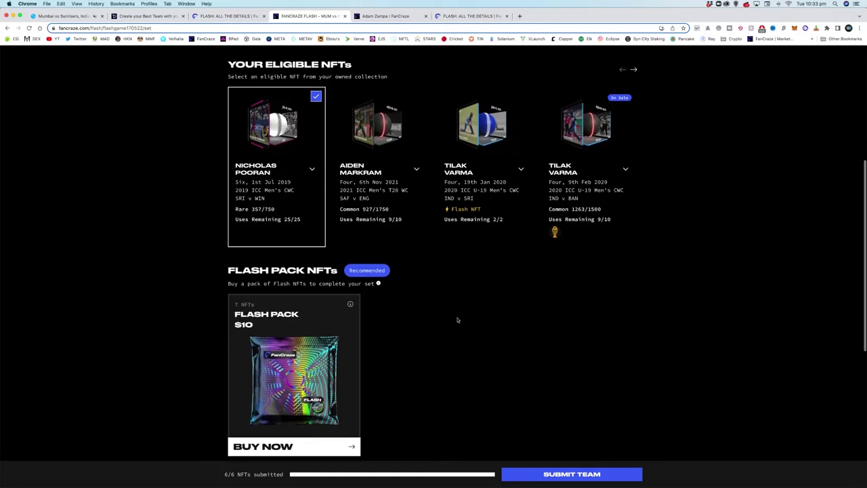
{"action": "scroll", "coordinate": [458, 320], "scroll_direction": "up", "scroll_amount": 3}
{"action": "scroll", "coordinate": [461, 318], "scroll_direction": "down", "scroll_amount": 2}
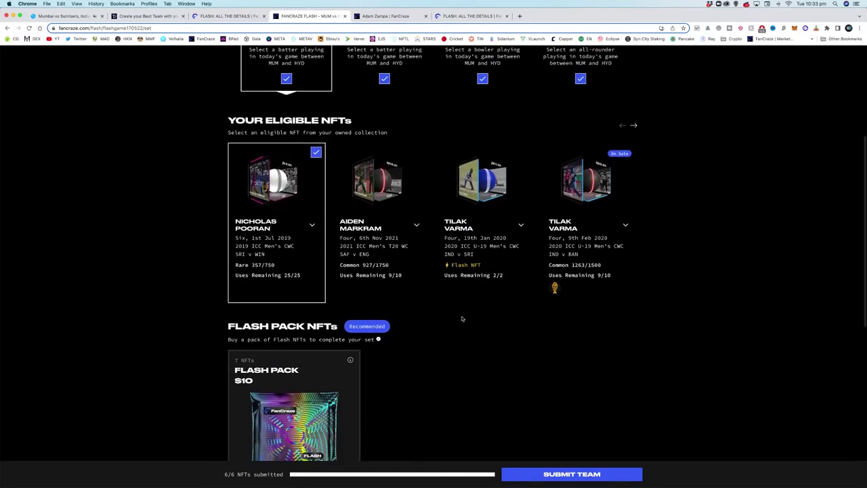
{"action": "scroll", "coordinate": [462, 318], "scroll_direction": "down", "scroll_amount": 3}
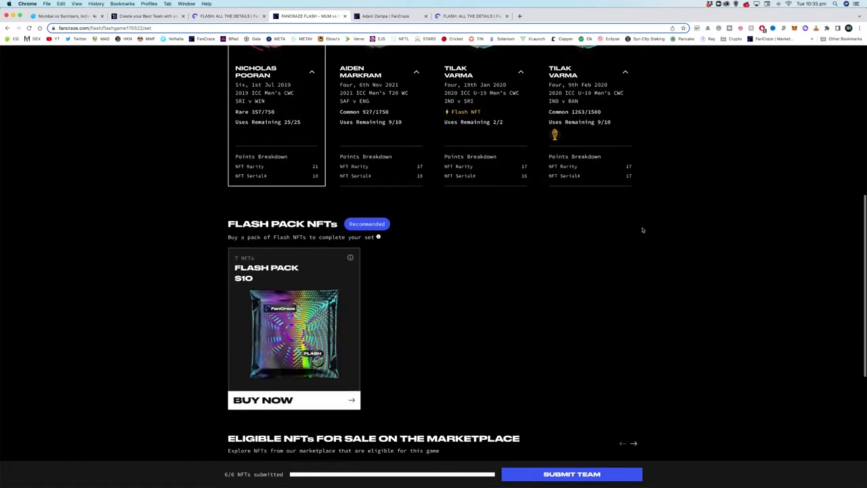
{"action": "scroll", "coordinate": [610, 237], "scroll_direction": "down", "scroll_amount": 3}
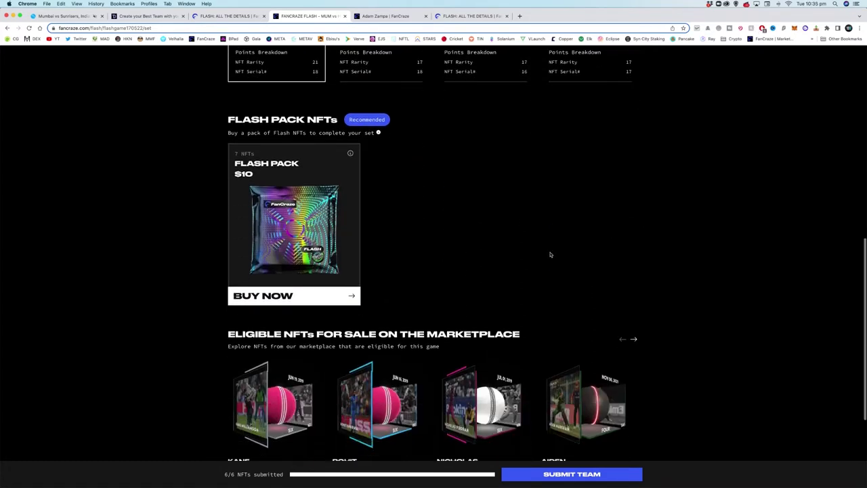
{"action": "scroll", "coordinate": [551, 255], "scroll_direction": "down", "scroll_amount": 3}
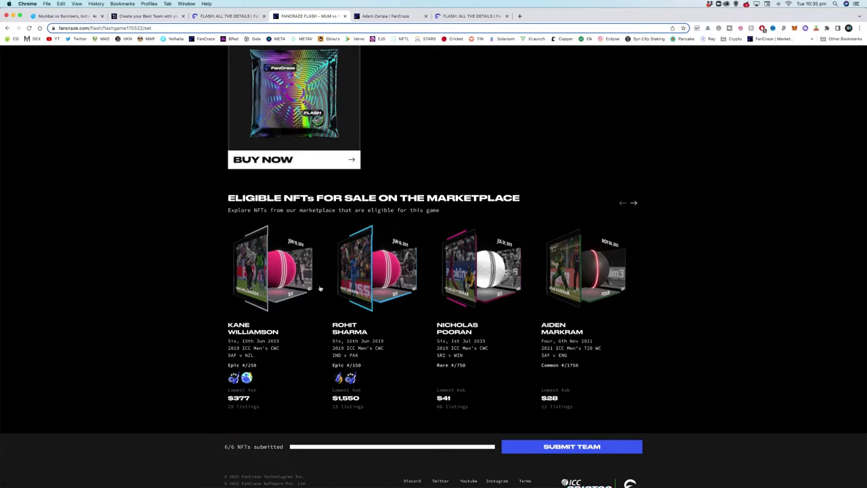
{"action": "scroll", "coordinate": [320, 289], "scroll_direction": "up", "scroll_amount": 5}
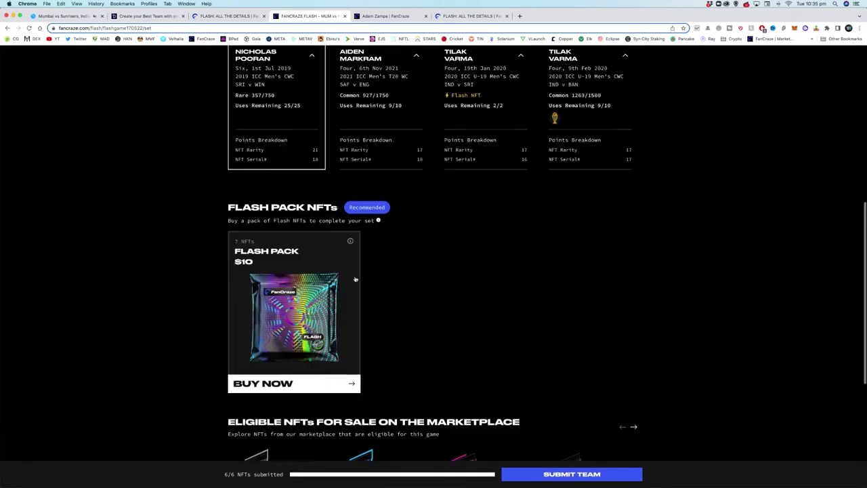
{"action": "scroll", "coordinate": [355, 279], "scroll_direction": "up", "scroll_amount": 1}
{"action": "scroll", "coordinate": [409, 336], "scroll_direction": "down", "scroll_amount": 4}
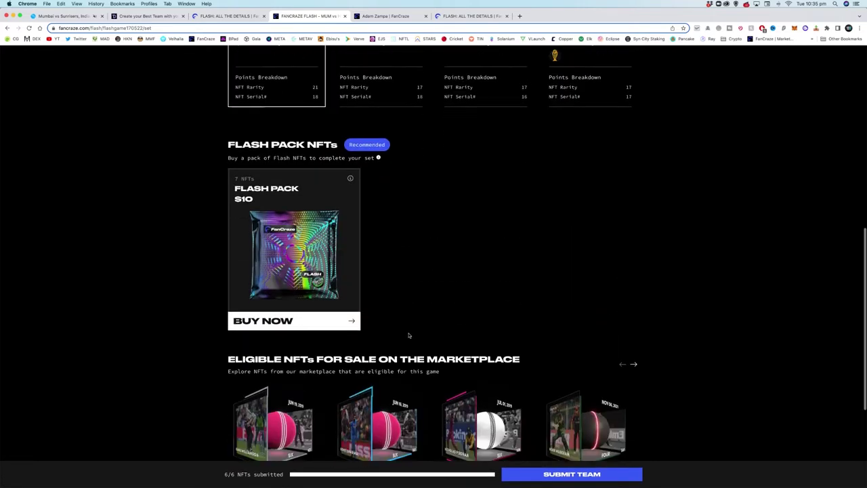
{"action": "scroll", "coordinate": [599, 412], "scroll_direction": "down", "scroll_amount": 2}
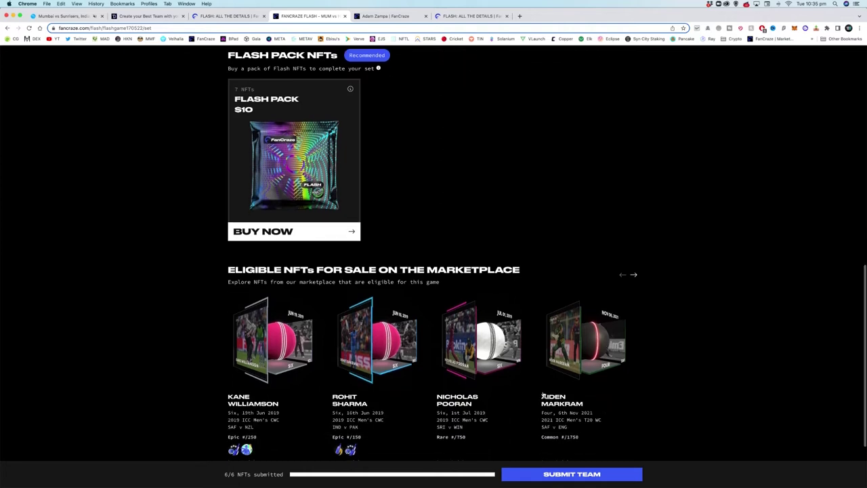
{"action": "scroll", "coordinate": [543, 394], "scroll_direction": "up", "scroll_amount": 5}
{"action": "scroll", "coordinate": [543, 393], "scroll_direction": "up", "scroll_amount": 8}
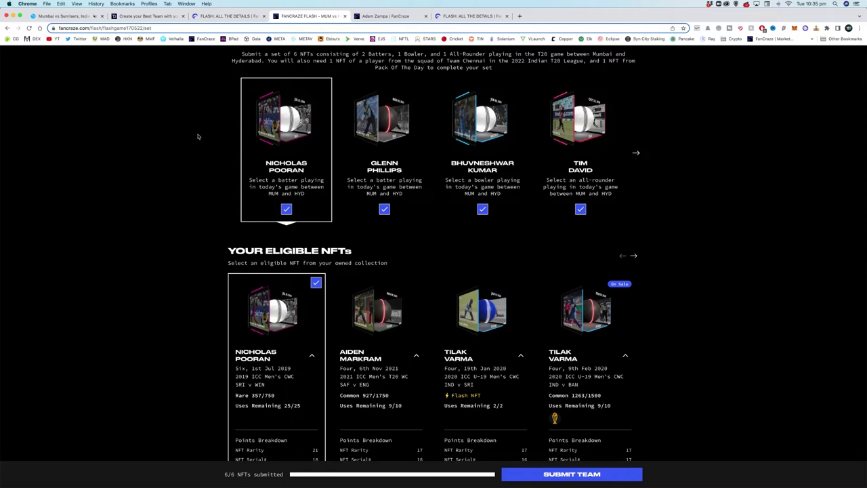
- Switch to the Glenn Phillips batter slot and look over its eligible NFTs
{"action": "scroll", "coordinate": [272, 128], "scroll_direction": "down", "scroll_amount": 1}
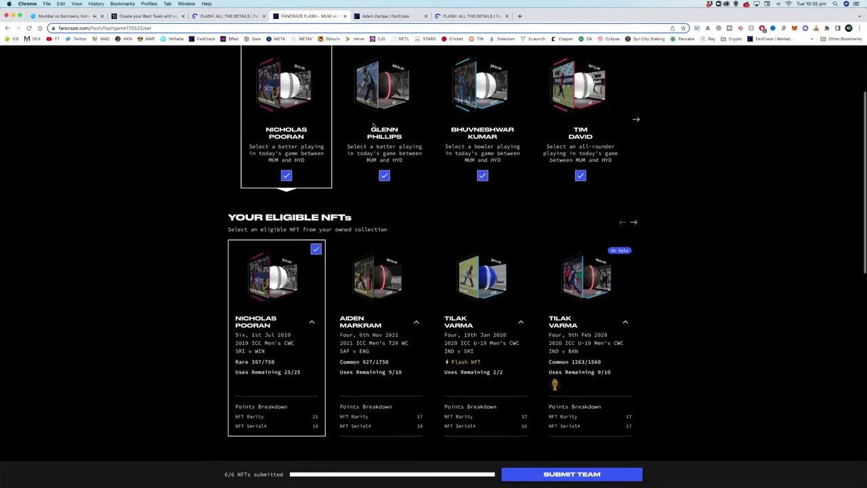
{"action": "left_click", "coordinate": [372, 125]}
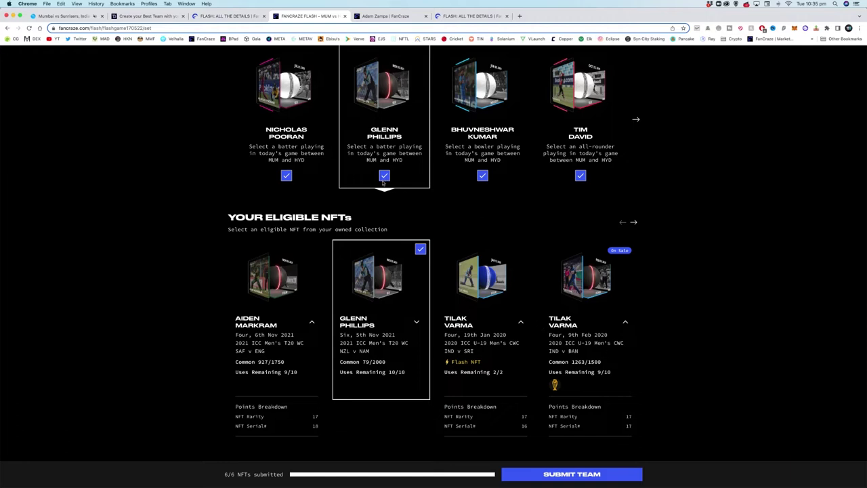
{"action": "scroll", "coordinate": [359, 237], "scroll_direction": "down", "scroll_amount": 3}
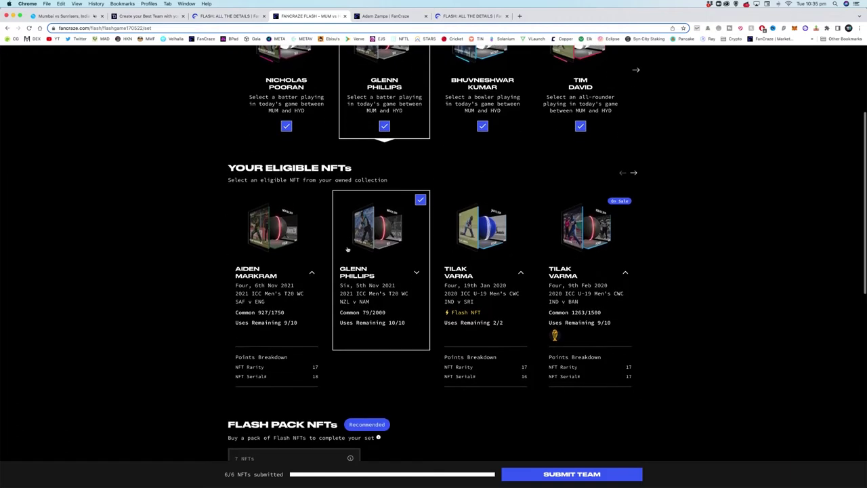
{"action": "scroll", "coordinate": [347, 249], "scroll_direction": "down", "scroll_amount": 2}
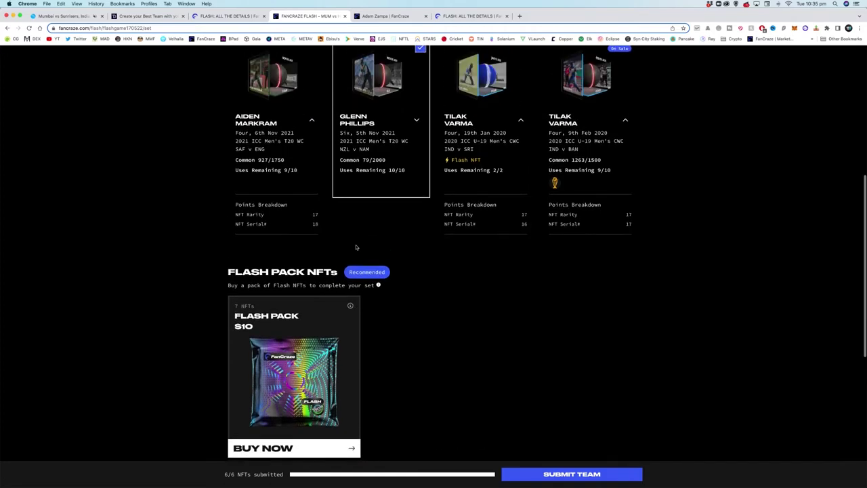
{"action": "scroll", "coordinate": [355, 247], "scroll_direction": "up", "scroll_amount": 3}
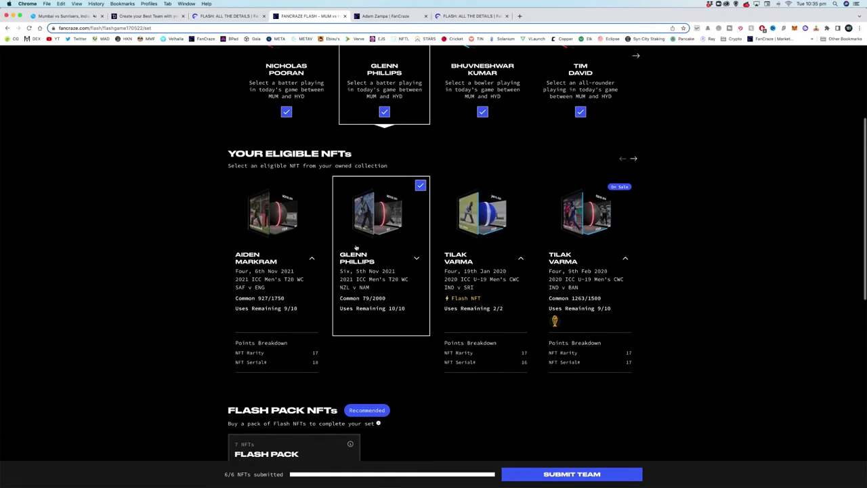
- Compare the rarity and serial number points of the owned NFTs eligible for the second batter slot
{"action": "scroll", "coordinate": [355, 247], "scroll_direction": "up", "scroll_amount": 1}
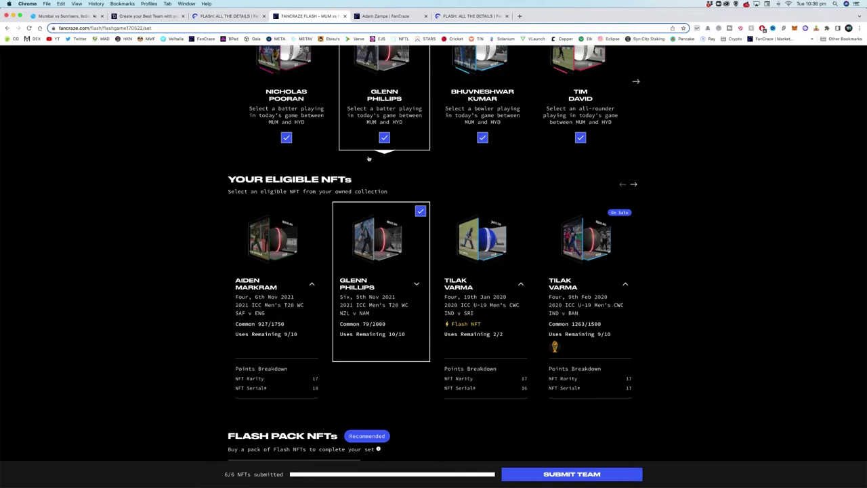
{"action": "scroll", "coordinate": [274, 129], "scroll_direction": "up", "scroll_amount": 1}
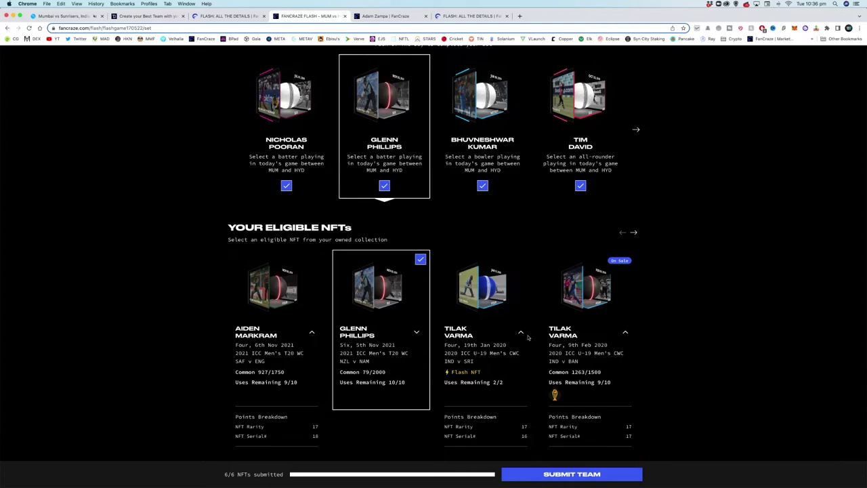
{"action": "scroll", "coordinate": [537, 301], "scroll_direction": "down", "scroll_amount": 2}
{"action": "scroll", "coordinate": [532, 300], "scroll_direction": "up", "scroll_amount": 3}
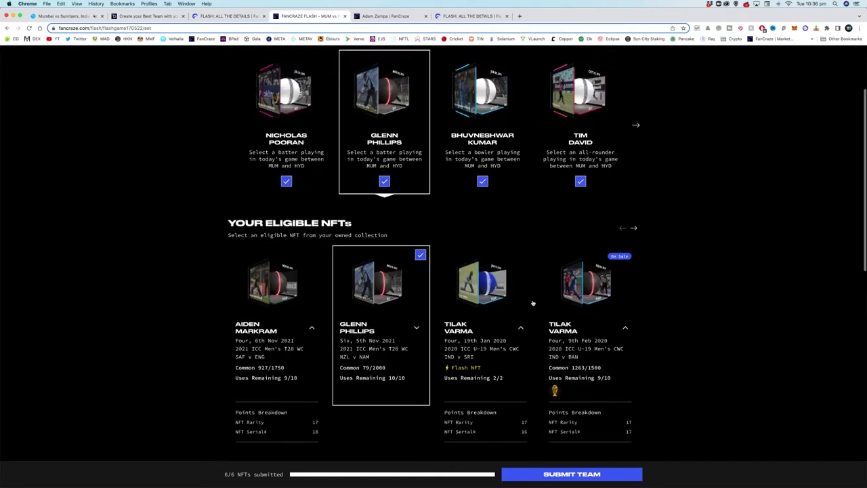
- Switch to the Bhuvneshwar Kumar bowler slot and browse its owned eligible NFTs and the eligible bowlers on the marketplace
{"action": "left_click", "coordinate": [502, 206]}
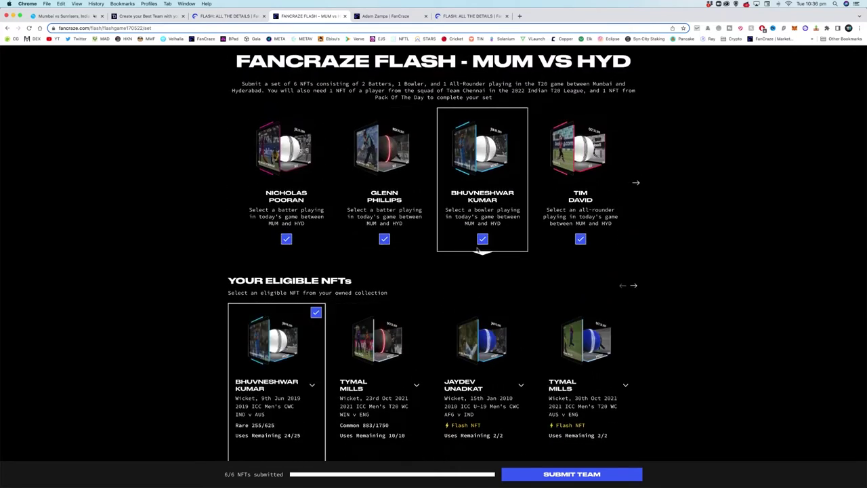
{"action": "scroll", "coordinate": [477, 249], "scroll_direction": "down", "scroll_amount": 2}
{"action": "scroll", "coordinate": [478, 249], "scroll_direction": "down", "scroll_amount": 2}
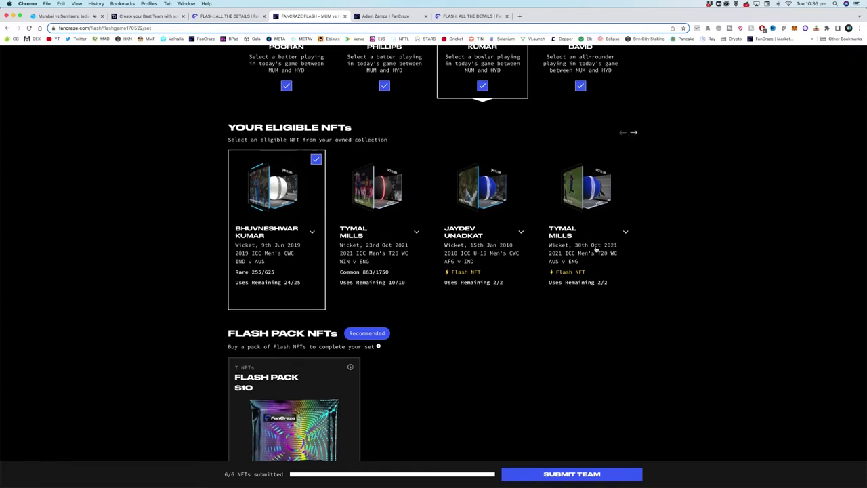
{"action": "scroll", "coordinate": [596, 248], "scroll_direction": "down", "scroll_amount": 5}
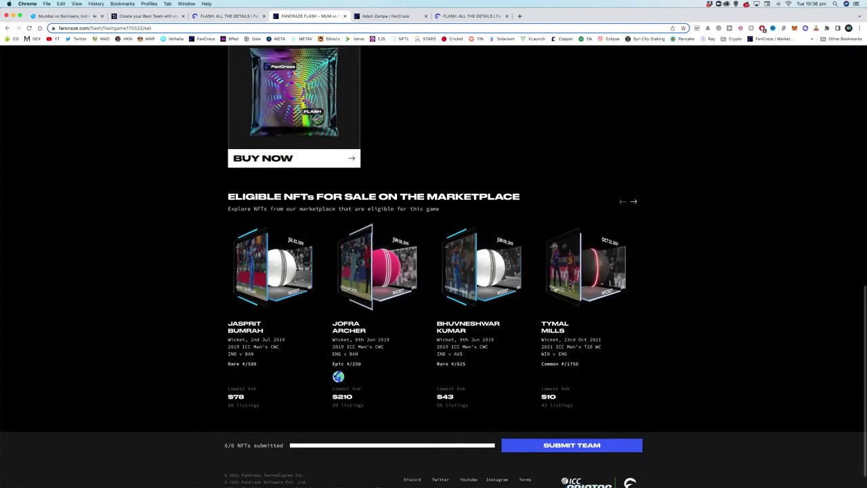
{"action": "left_click", "coordinate": [634, 202]}
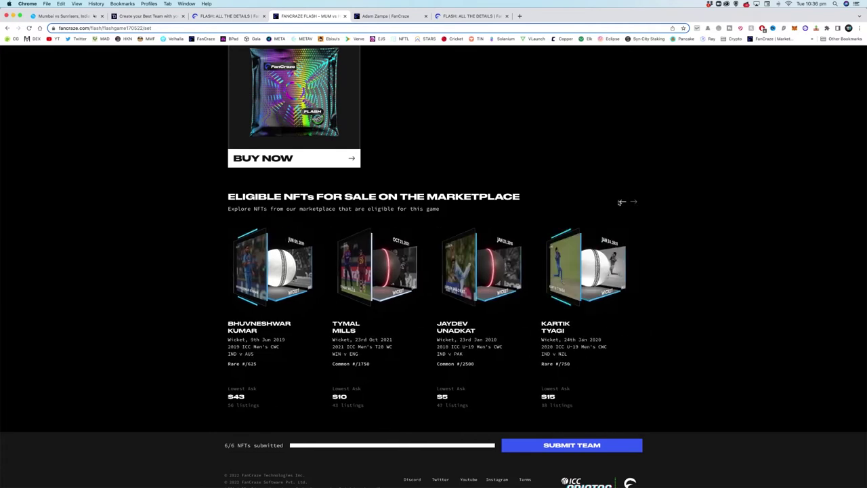
{"action": "left_click", "coordinate": [623, 202]}
- Switch to the Tim David all-rounder slot and compare the points breakdowns of the Rare and Flash Tim David NFTs, then collapse both
{"action": "scroll", "coordinate": [597, 210], "scroll_direction": "up", "scroll_amount": 10}
{"action": "left_click", "coordinate": [595, 216]}
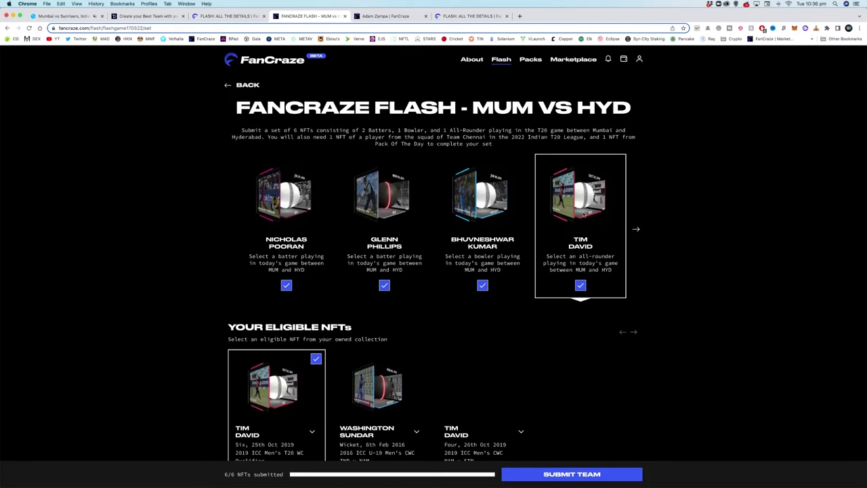
{"action": "scroll", "coordinate": [578, 229], "scroll_direction": "down", "scroll_amount": 1}
{"action": "scroll", "coordinate": [546, 255], "scroll_direction": "down", "scroll_amount": 1}
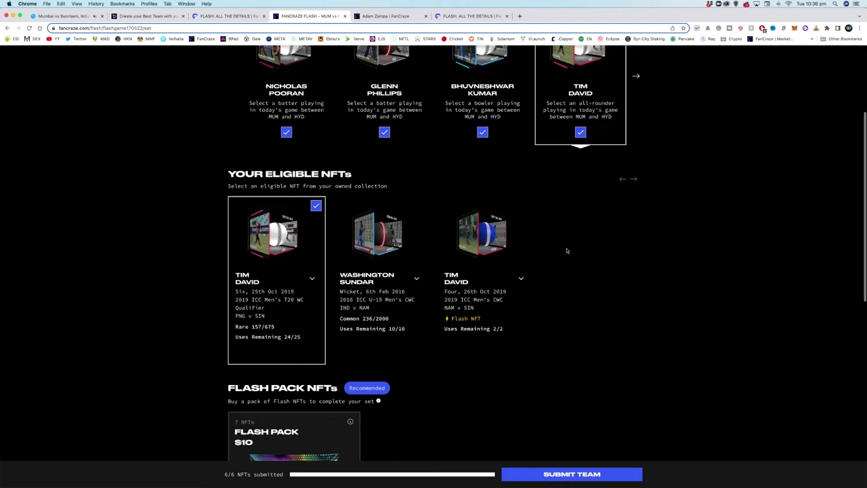
{"action": "left_click", "coordinate": [312, 280]}
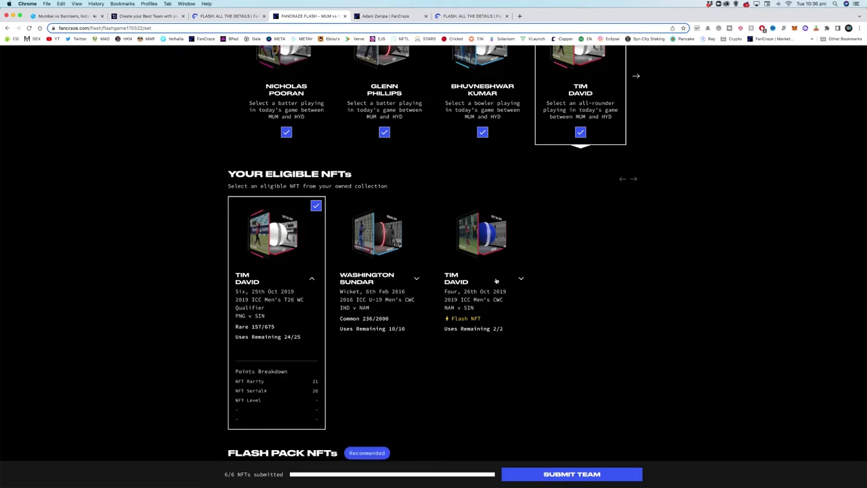
{"action": "left_click", "coordinate": [520, 279]}
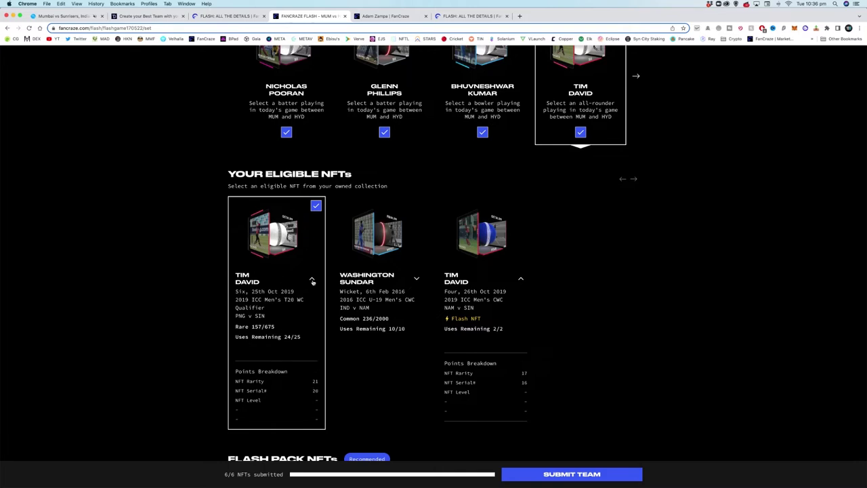
{"action": "scroll", "coordinate": [458, 281], "scroll_direction": "down", "scroll_amount": 1}
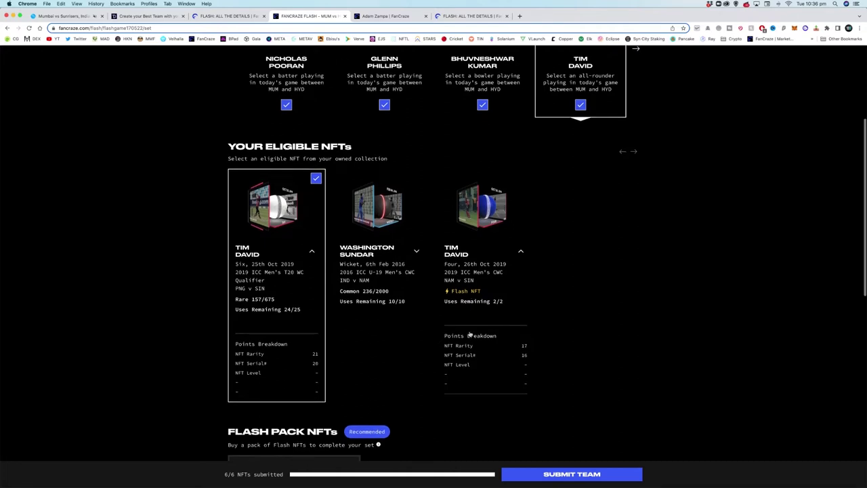
{"action": "left_click", "coordinate": [518, 253]}
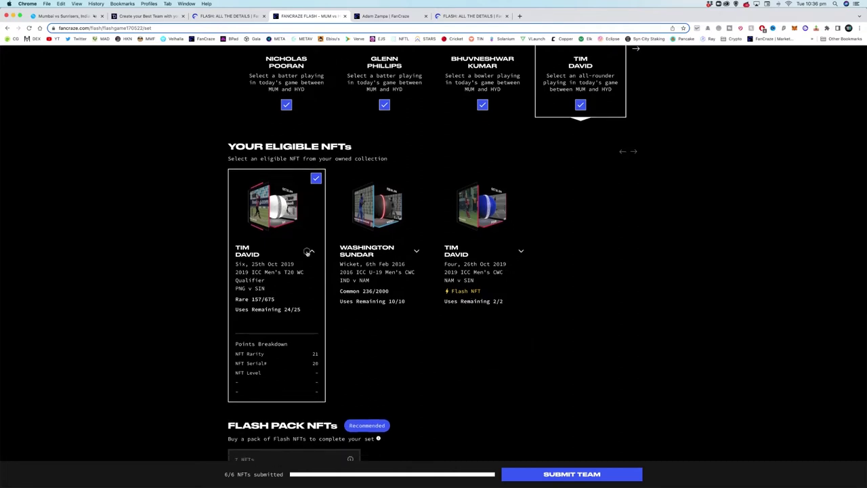
{"action": "left_click", "coordinate": [309, 252]}
- Switch to the Team Chennai squad slot and view the points breakdown of the chosen Dwayne Bravo NFT
{"action": "scroll", "coordinate": [374, 281], "scroll_direction": "up", "scroll_amount": 3}
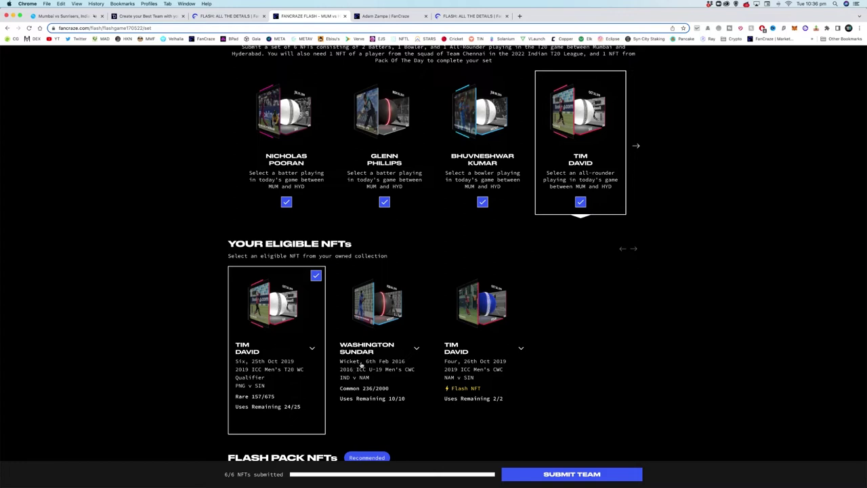
{"action": "left_click", "coordinate": [636, 146]}
{"action": "left_click", "coordinate": [468, 132]}
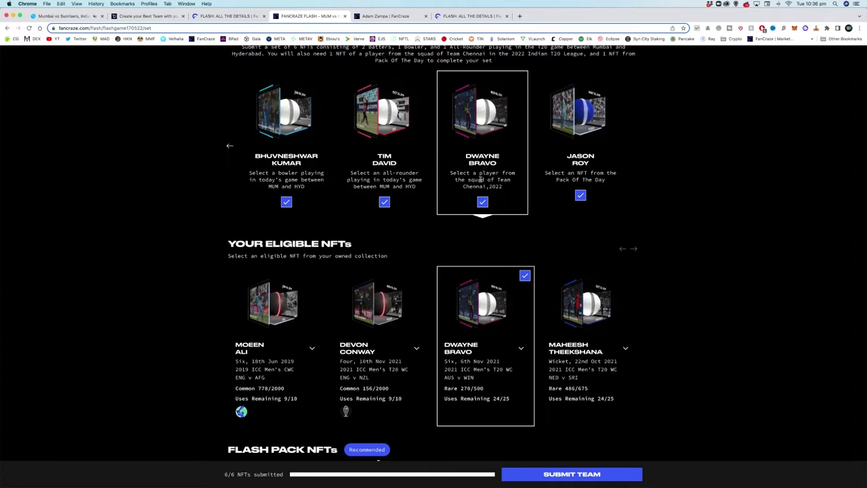
{"action": "scroll", "coordinate": [480, 179], "scroll_direction": "down", "scroll_amount": 1}
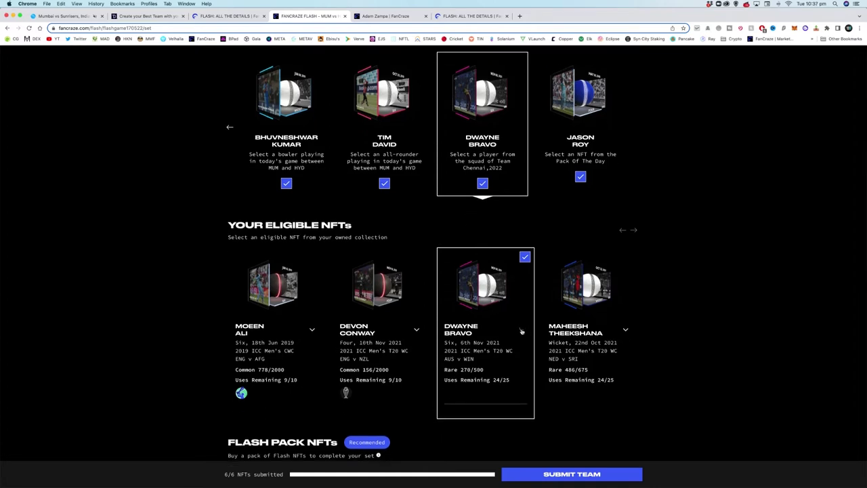
{"action": "left_click", "coordinate": [522, 331]}
{"action": "scroll", "coordinate": [487, 170], "scroll_direction": "down", "scroll_amount": 3}
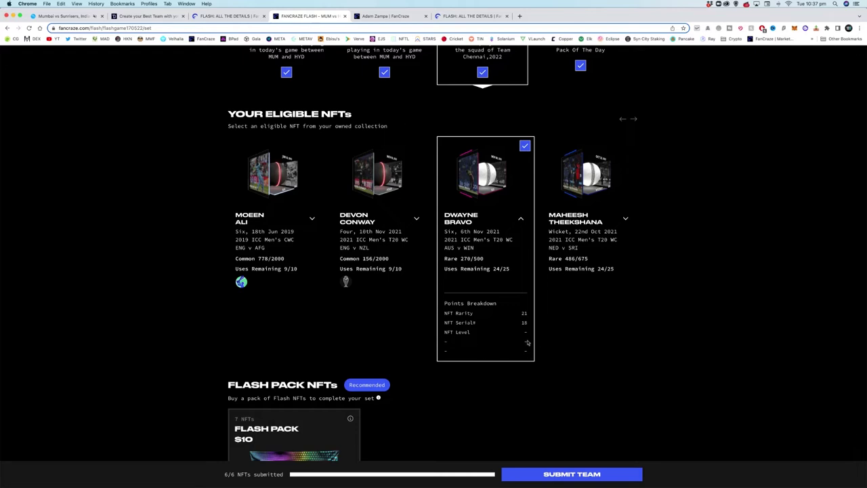
- In the Flash scoring article, read the Interactive Score rule on which transactions count for players not playing the match
{"action": "left_click", "coordinate": [469, 16]}
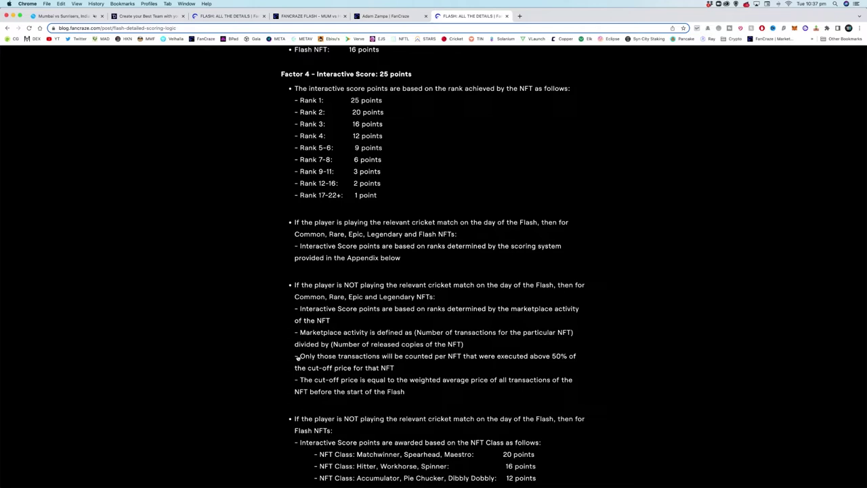
{"action": "left_click_drag", "start_coordinate": [297, 358], "coordinate": [401, 368]}
{"action": "left_click", "coordinate": [403, 371]}
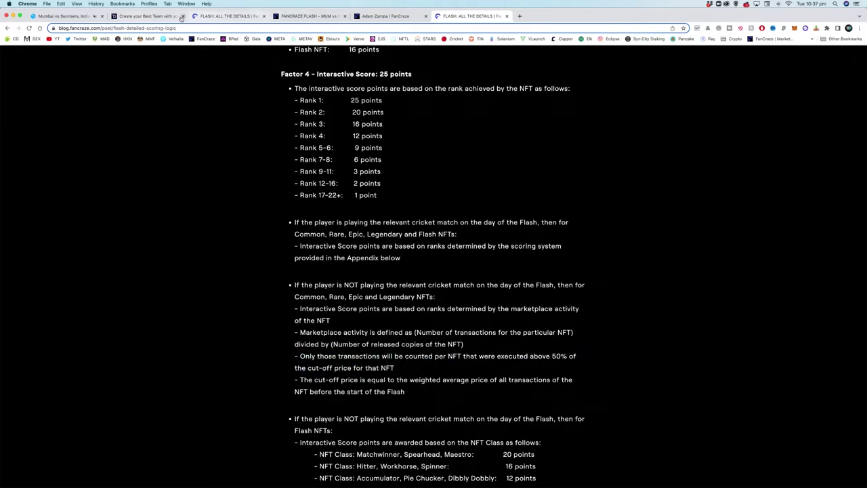
- Open the Dwayne Bravo Six NFT in the marketplace and examine its ownership figures and player information
{"action": "left_click", "coordinate": [363, 15]}
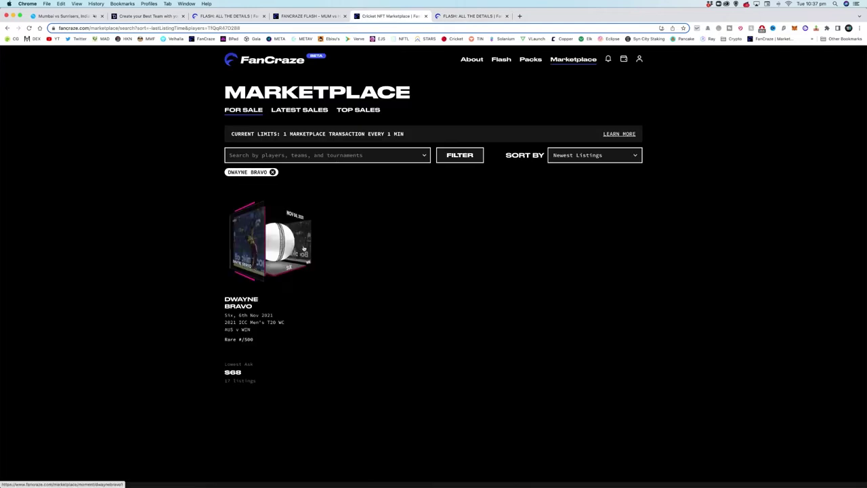
{"action": "left_click", "coordinate": [339, 256]}
{"action": "scroll", "coordinate": [282, 271], "scroll_direction": "down", "scroll_amount": 2}
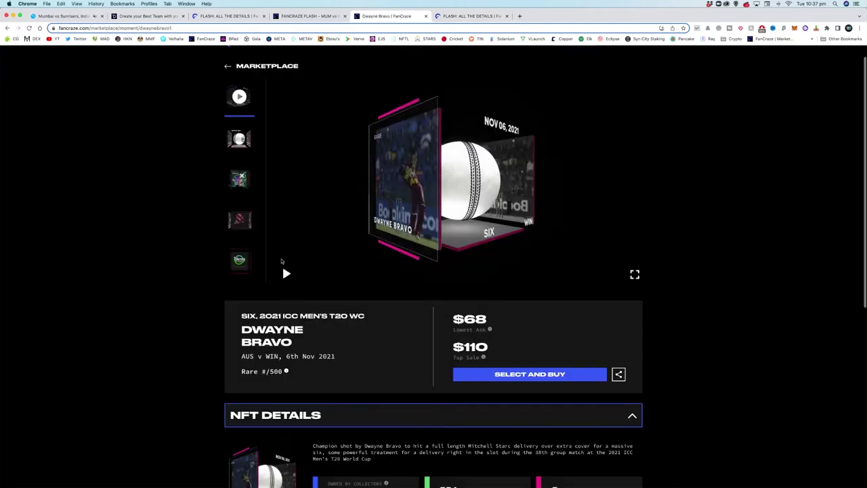
{"action": "scroll", "coordinate": [282, 260], "scroll_direction": "down", "scroll_amount": 3}
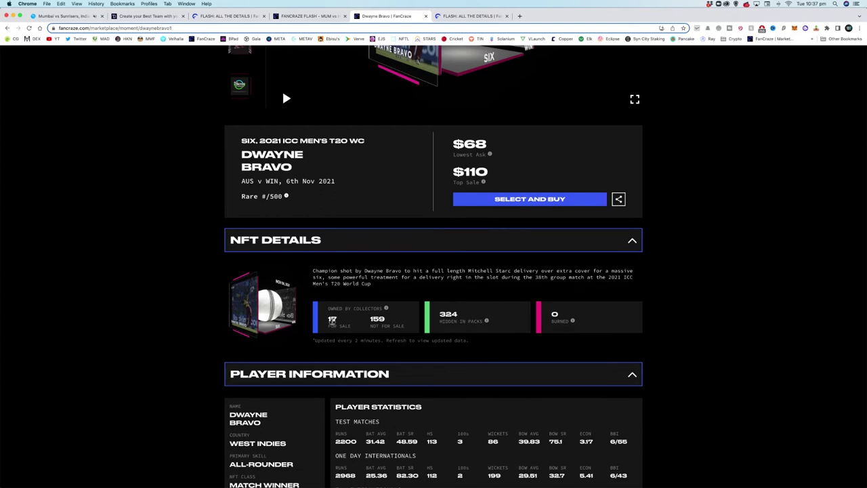
{"action": "left_click_drag", "start_coordinate": [333, 322], "coordinate": [327, 322]}
{"action": "left_click", "coordinate": [334, 335]}
{"action": "scroll", "coordinate": [340, 330], "scroll_direction": "down", "scroll_amount": 3}
{"action": "scroll", "coordinate": [340, 330], "scroll_direction": "down", "scroll_amount": 2}
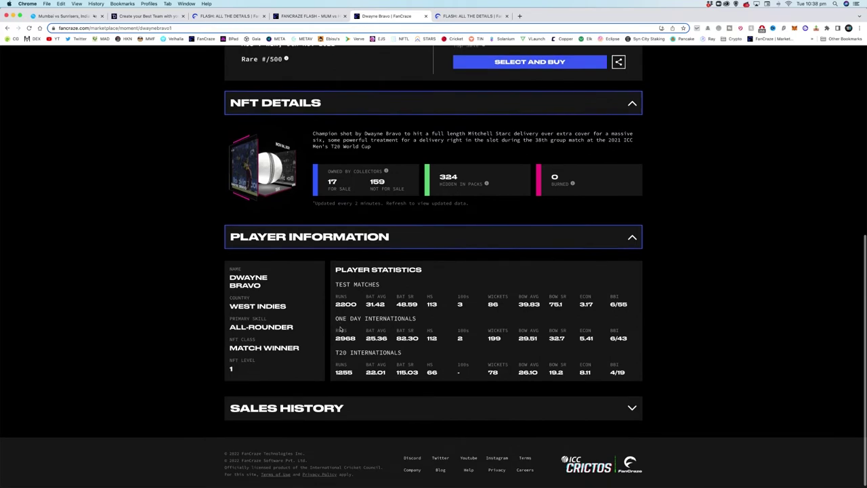
- Expand the Dwayne Bravo NFT's sales history and review its recent sale prices and dates
{"action": "left_click", "coordinate": [631, 405]}
{"action": "scroll", "coordinate": [375, 287], "scroll_direction": "down", "scroll_amount": 5}
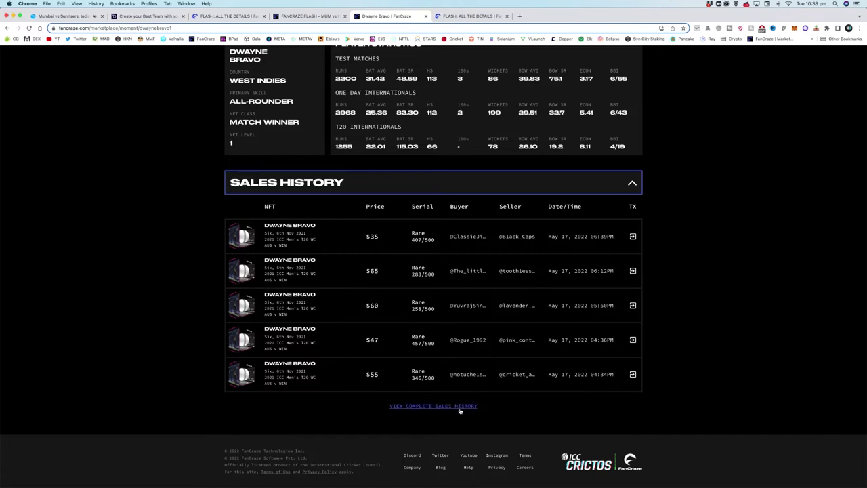
{"action": "scroll", "coordinate": [447, 364], "scroll_direction": "down", "scroll_amount": 1}
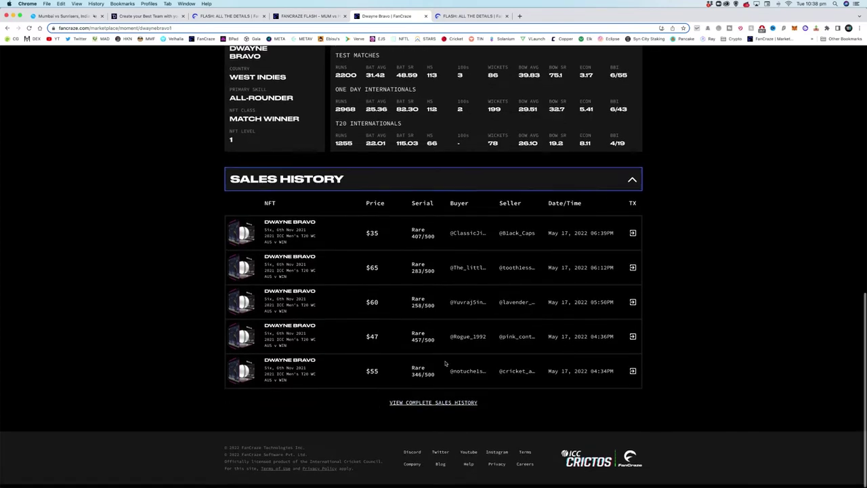
{"action": "scroll", "coordinate": [445, 364], "scroll_direction": "up", "scroll_amount": 6}
{"action": "scroll", "coordinate": [444, 362], "scroll_direction": "up", "scroll_amount": 2}
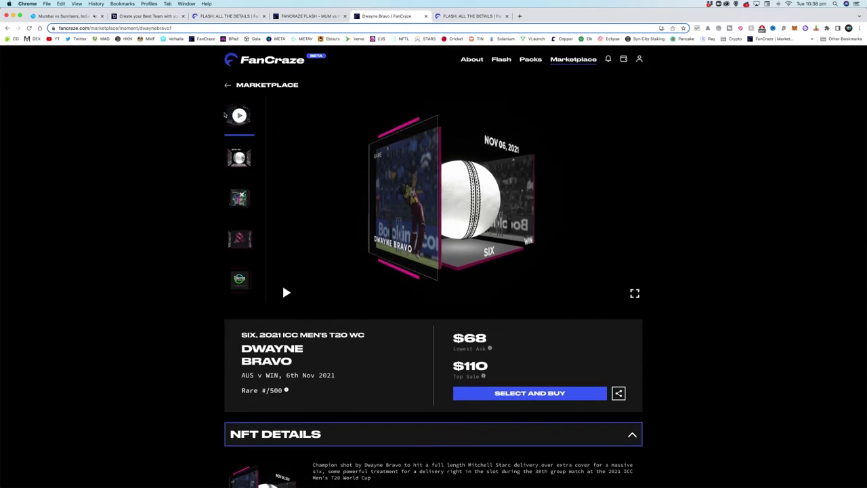
- Go back to the main marketplace page and look over its rarity categories and latest sales
{"action": "left_click", "coordinate": [231, 87]}
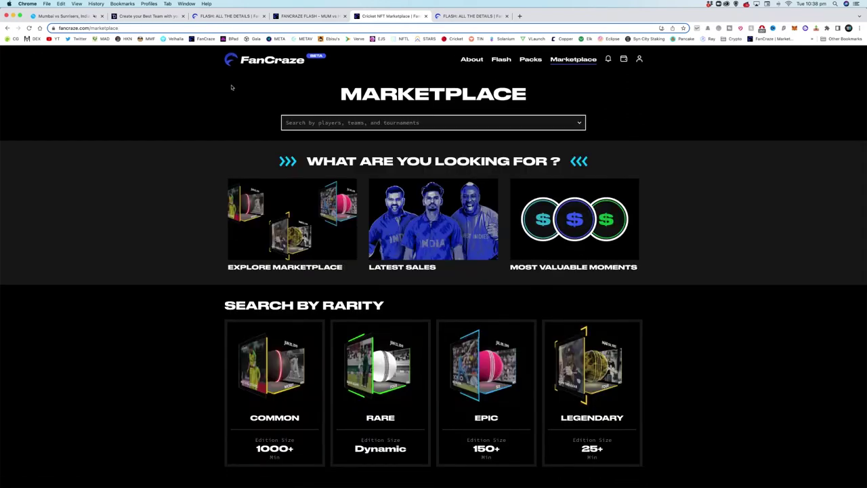
{"action": "scroll", "coordinate": [427, 278], "scroll_direction": "down", "scroll_amount": 3}
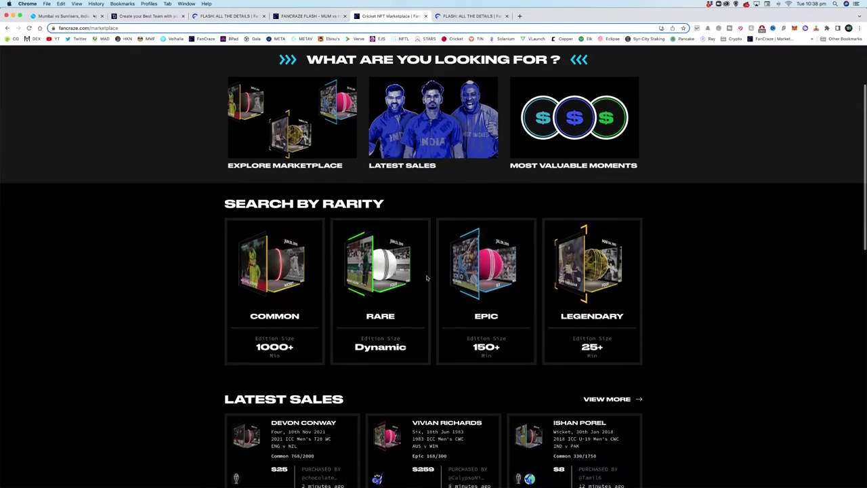
{"action": "scroll", "coordinate": [411, 275], "scroll_direction": "down", "scroll_amount": 2}
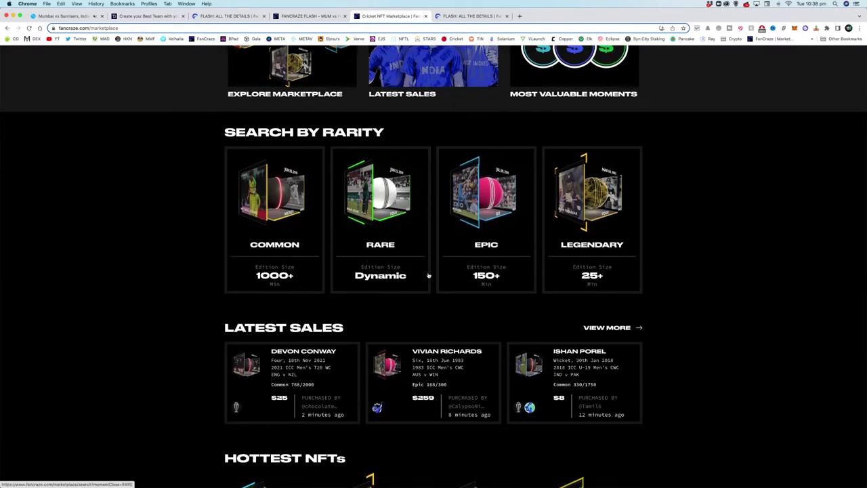
{"action": "scroll", "coordinate": [435, 279], "scroll_direction": "up", "scroll_amount": 3}
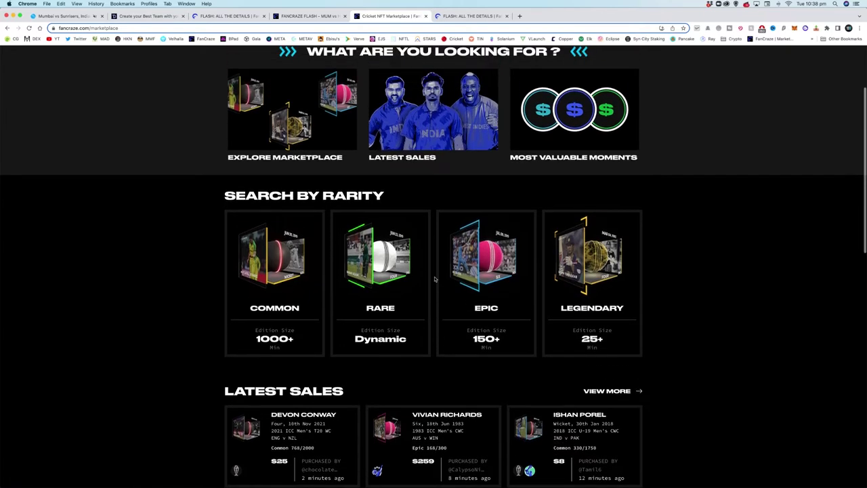
{"action": "scroll", "coordinate": [435, 279], "scroll_direction": "up", "scroll_amount": 3}
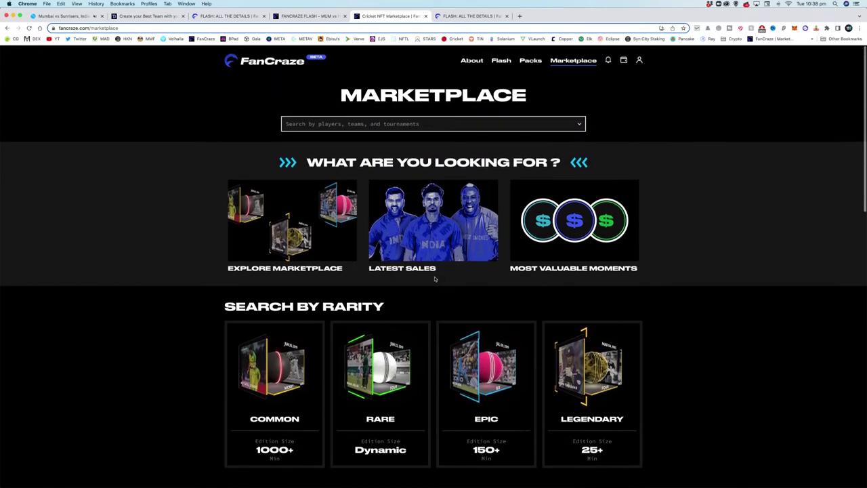
- Return to the MUM vs HYD set and view the owned NFT eligible for the Pack Of The Day slot
{"action": "left_click", "coordinate": [236, 16]}
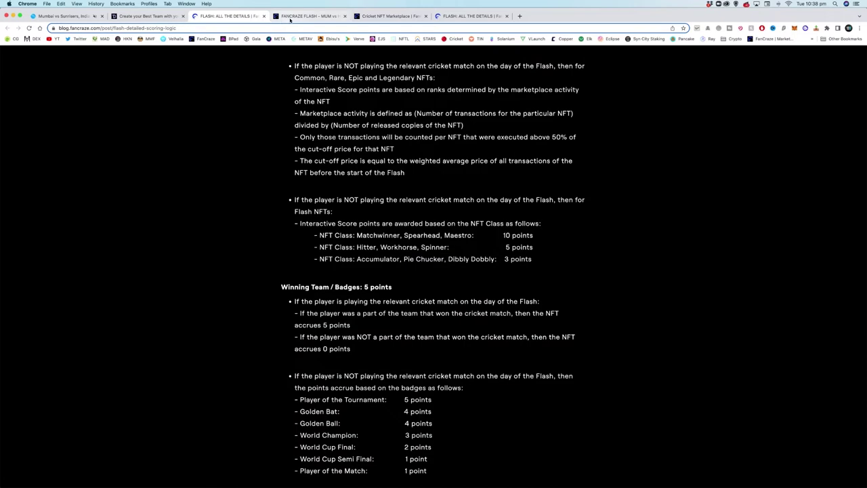
{"action": "left_click", "coordinate": [290, 16]}
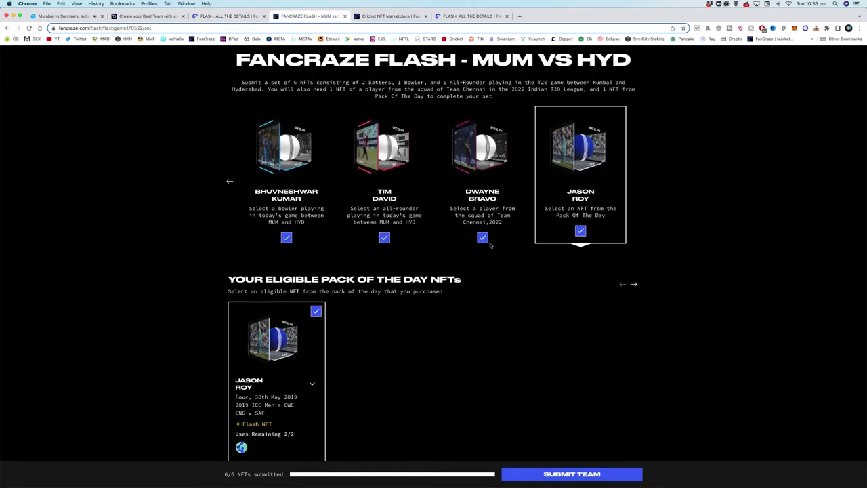
{"action": "scroll", "coordinate": [488, 245], "scroll_direction": "down", "scroll_amount": 4}
{"action": "scroll", "coordinate": [488, 246], "scroll_direction": "up", "scroll_amount": 3}
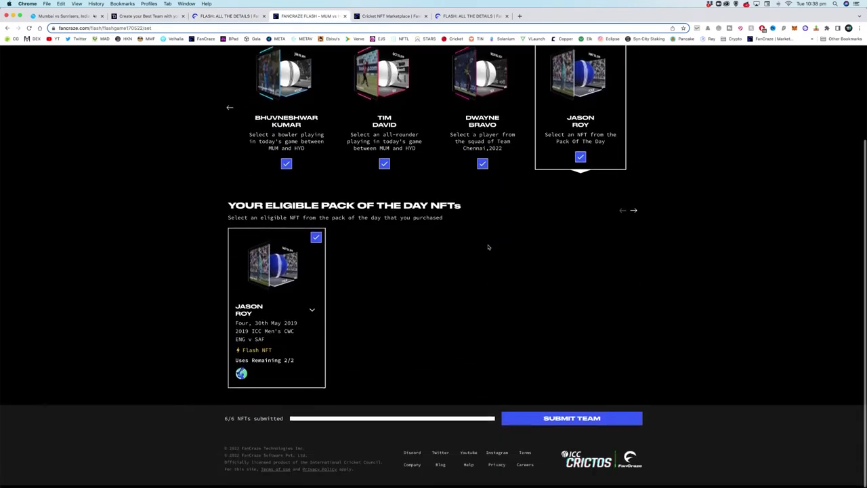
{"action": "scroll", "coordinate": [489, 248], "scroll_direction": "up", "scroll_amount": 1}
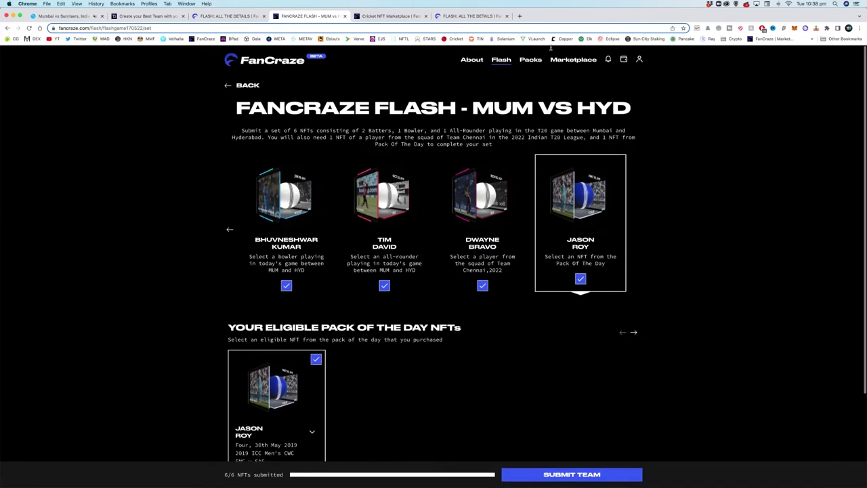
- Open the Packs page separately and examine the Siddarth Kaul NFT's ownership figures, class and level
{"action": "right_click", "coordinate": [531, 60]}
{"action": "left_click", "coordinate": [542, 63]}
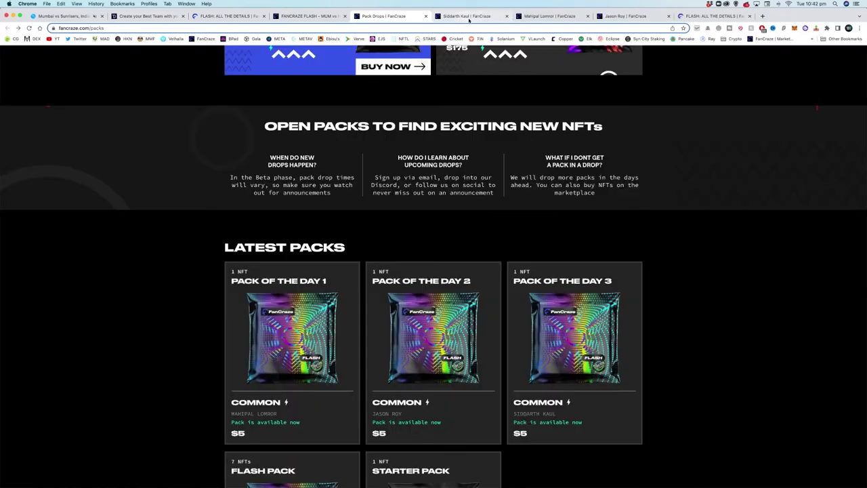
{"action": "left_click", "coordinate": [468, 16]}
{"action": "scroll", "coordinate": [353, 256], "scroll_direction": "down", "scroll_amount": 5}
{"action": "scroll", "coordinate": [354, 256], "scroll_direction": "down", "scroll_amount": 5}
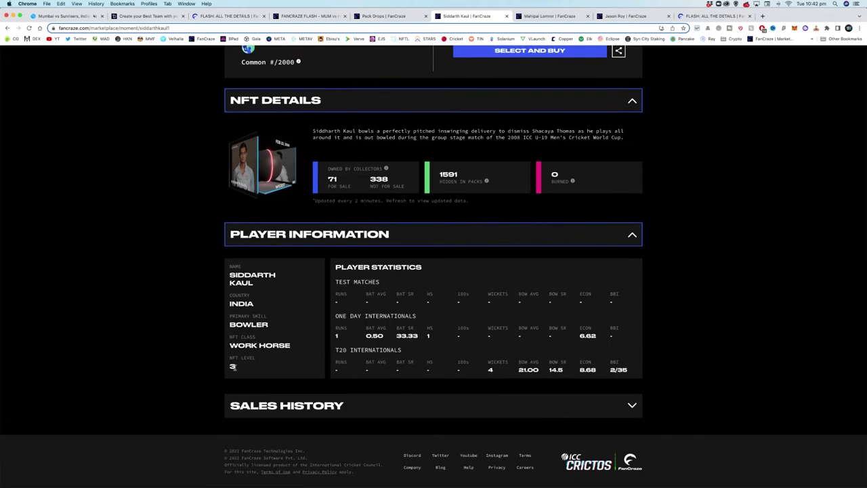
{"action": "scroll", "coordinate": [236, 366], "scroll_direction": "up", "scroll_amount": 3}
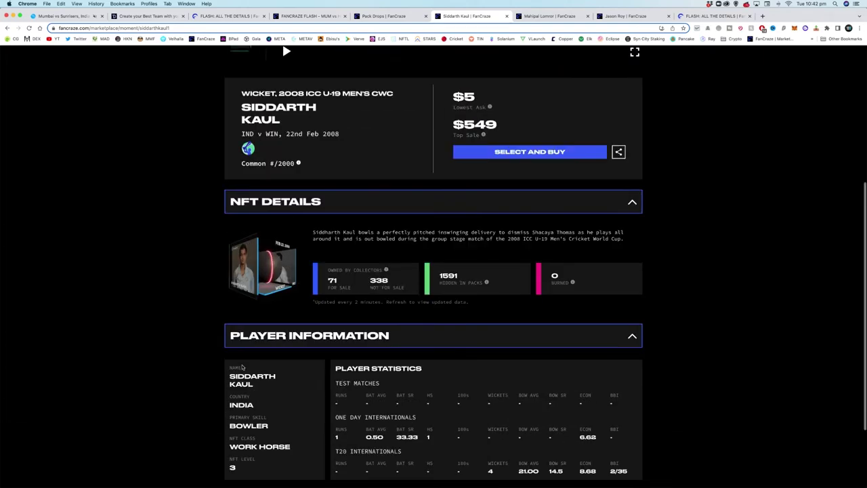
- Return to the Flash scoring article and highlight the Interactive Score points for the Hitter, Workhorse and Spinner classes
{"action": "left_click", "coordinate": [325, 20]}
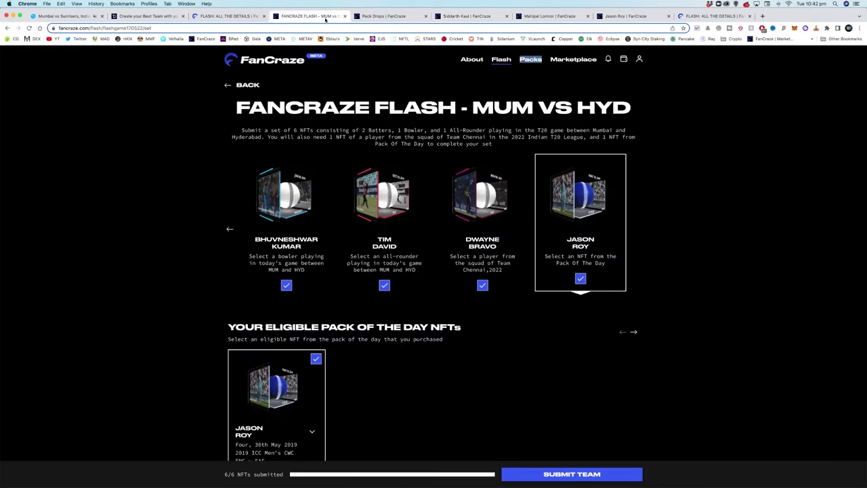
{"action": "left_click", "coordinate": [229, 16]}
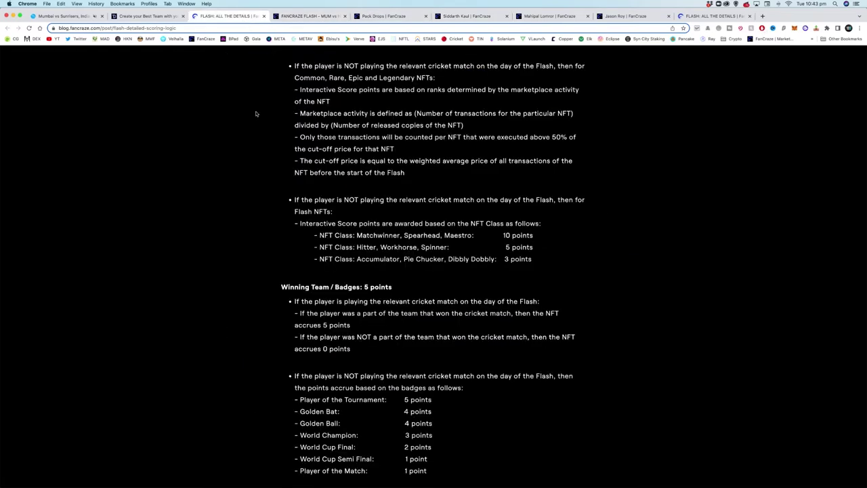
{"action": "scroll", "coordinate": [298, 135], "scroll_direction": "down", "scroll_amount": 1}
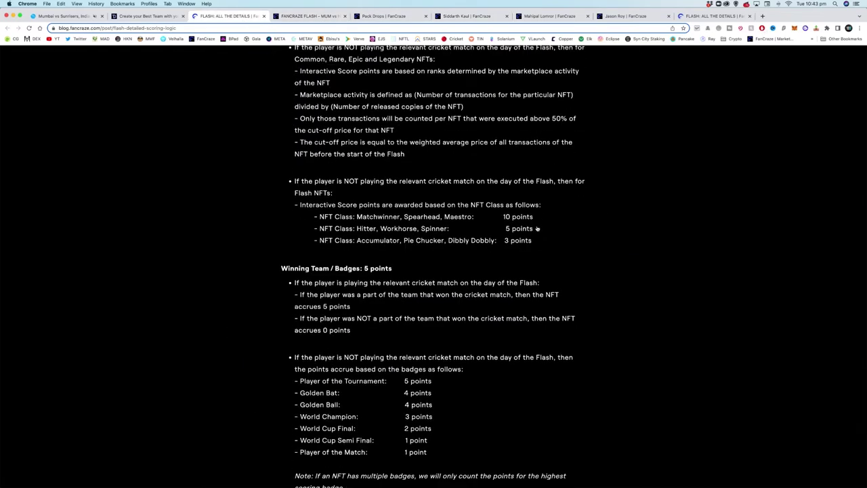
{"action": "left_click_drag", "start_coordinate": [535, 229], "coordinate": [501, 229]}
{"action": "left_click", "coordinate": [397, 240]}
- Find the NFT Level breakdown and highlight the Level 3 points for players not in the match
{"action": "scroll", "coordinate": [398, 240], "scroll_direction": "up", "scroll_amount": 8}
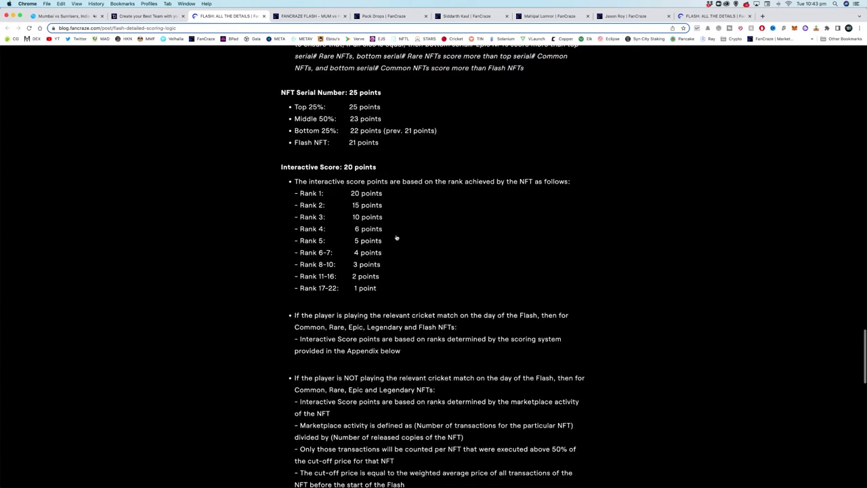
{"action": "scroll", "coordinate": [397, 237], "scroll_direction": "up", "scroll_amount": 5}
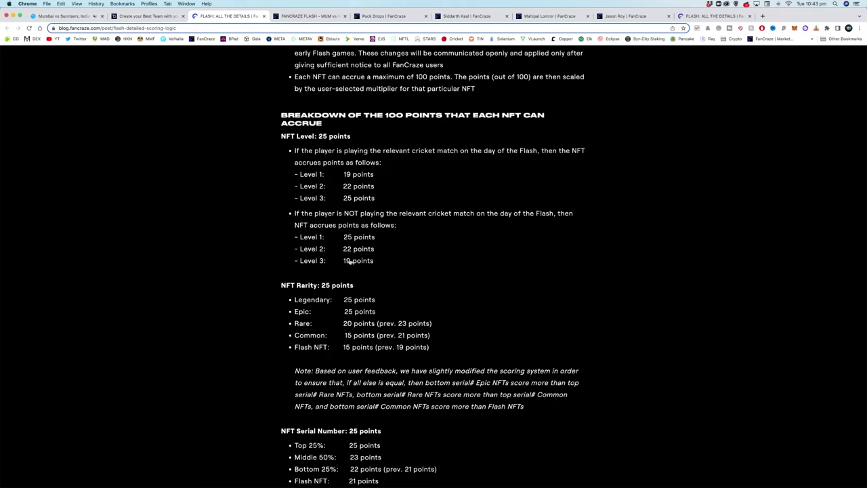
{"action": "left_click_drag", "start_coordinate": [349, 262], "coordinate": [340, 260]}
{"action": "left_click", "coordinate": [341, 261]}
- Review the Mahipal Lomror NFT's class and level, and examine the Jason Roy NFT's details for comparison
{"action": "left_click", "coordinate": [537, 17]}
{"action": "scroll", "coordinate": [563, 108], "scroll_direction": "down", "scroll_amount": 5}
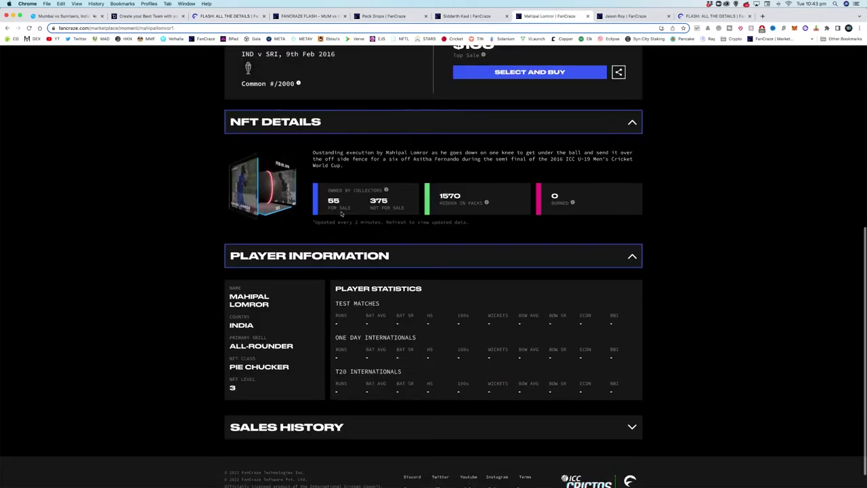
{"action": "left_click", "coordinate": [623, 16]}
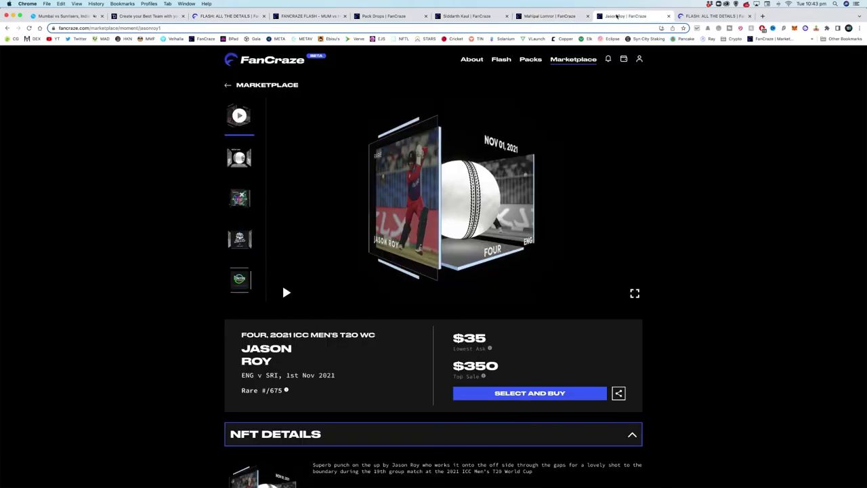
{"action": "scroll", "coordinate": [250, 292], "scroll_direction": "down", "scroll_amount": 5}
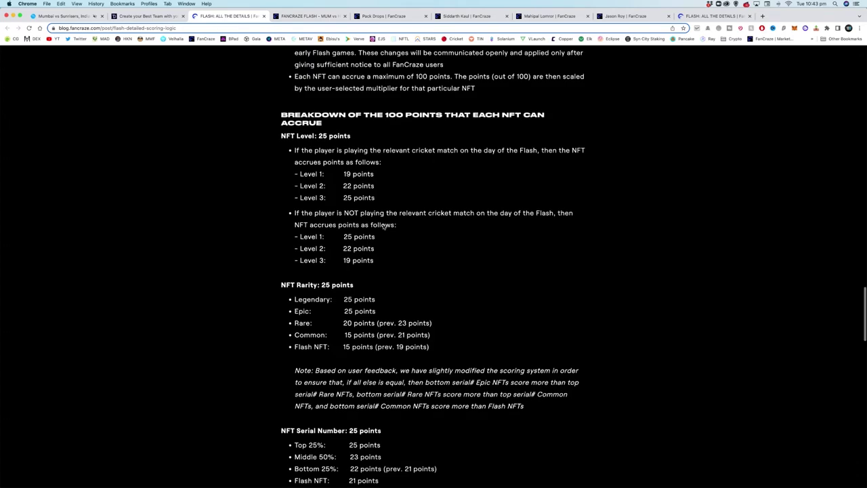
- Highlight the Level 2 points for non-playing players in the scoring article and review the rarity, serial number and interactive score rules
{"action": "scroll", "coordinate": [366, 200], "scroll_direction": "down", "scroll_amount": 1}
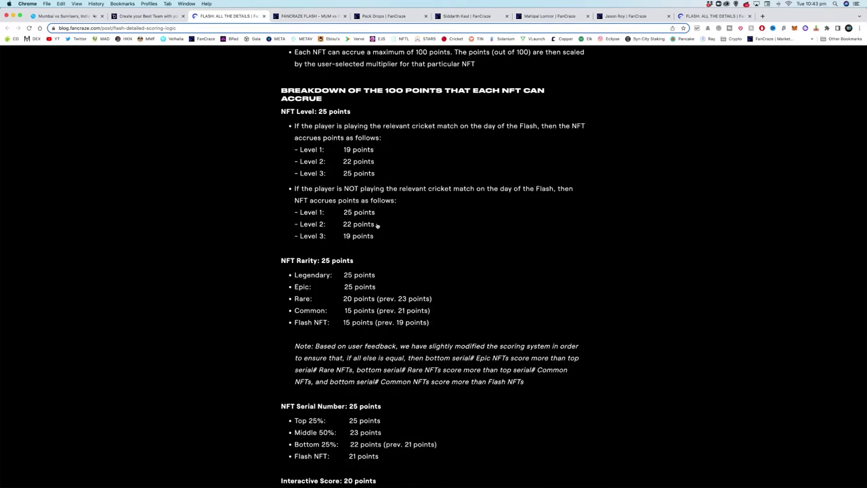
{"action": "left_click_drag", "start_coordinate": [377, 226], "coordinate": [328, 230]}
{"action": "left_click", "coordinate": [490, 270]}
{"action": "scroll", "coordinate": [488, 275], "scroll_direction": "down", "scroll_amount": 10}
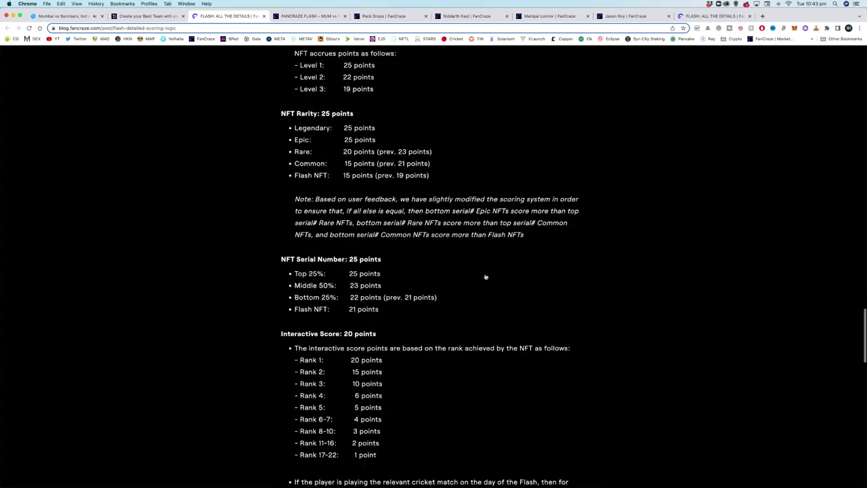
{"action": "scroll", "coordinate": [486, 276], "scroll_direction": "up", "scroll_amount": 10}
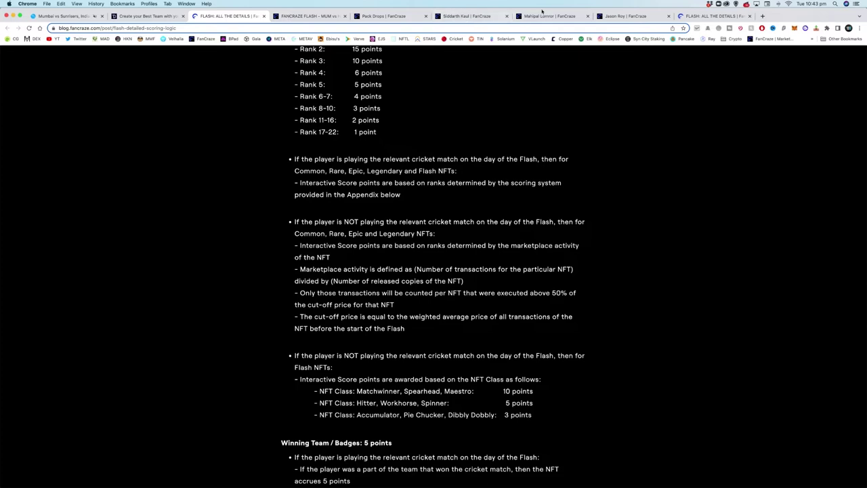
- Close the Siddarth Kaul, Mahipal Lomror, Jason Roy and Packs pages
{"action": "left_click", "coordinate": [506, 17]}
{"action": "left_click", "coordinate": [506, 17]}
{"action": "left_click", "coordinate": [506, 16]}
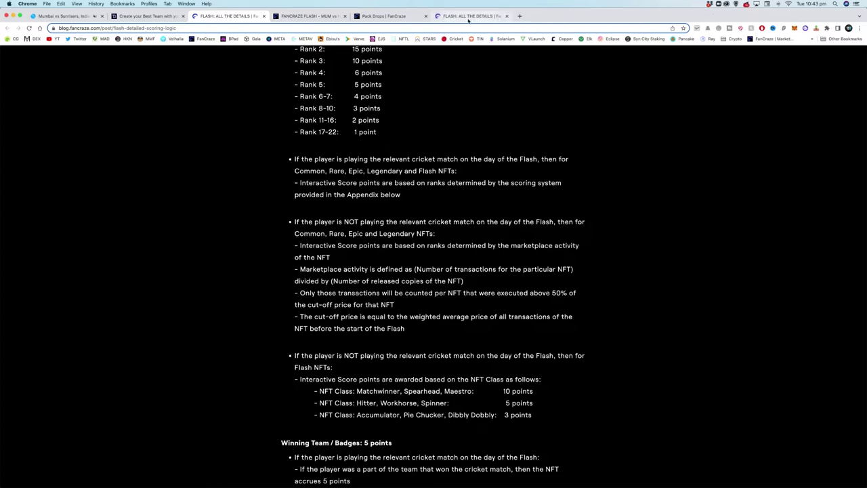
{"action": "left_click", "coordinate": [384, 16]}
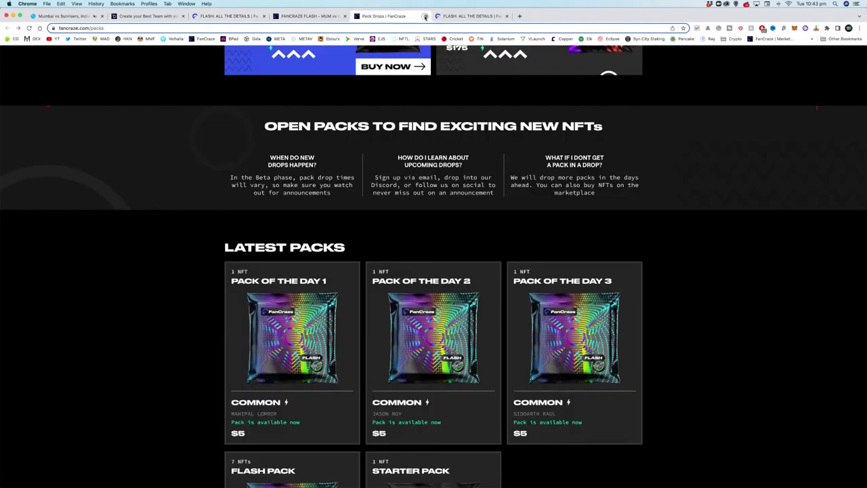
{"action": "left_click", "coordinate": [426, 16]}
- Return to the MUM vs HYD set and submit the six-NFT team to reach the multipliers page
{"action": "left_click", "coordinate": [235, 21]}
{"action": "left_click", "coordinate": [288, 19]}
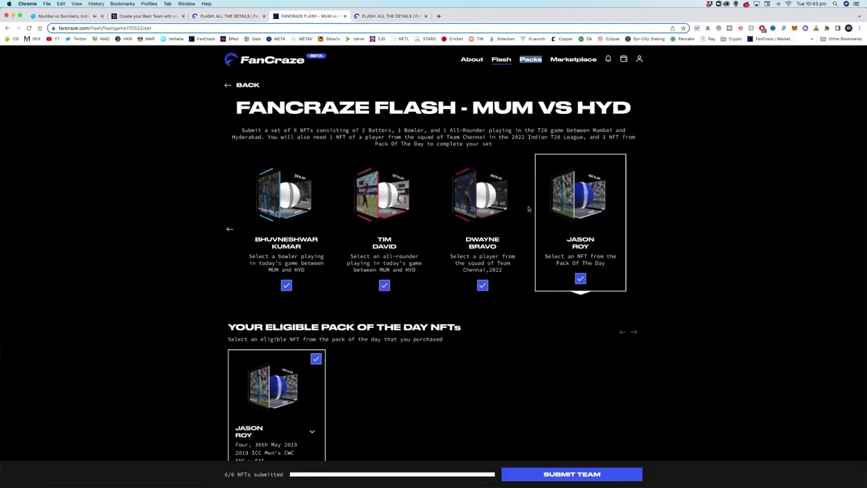
{"action": "scroll", "coordinate": [529, 209], "scroll_direction": "down", "scroll_amount": 4}
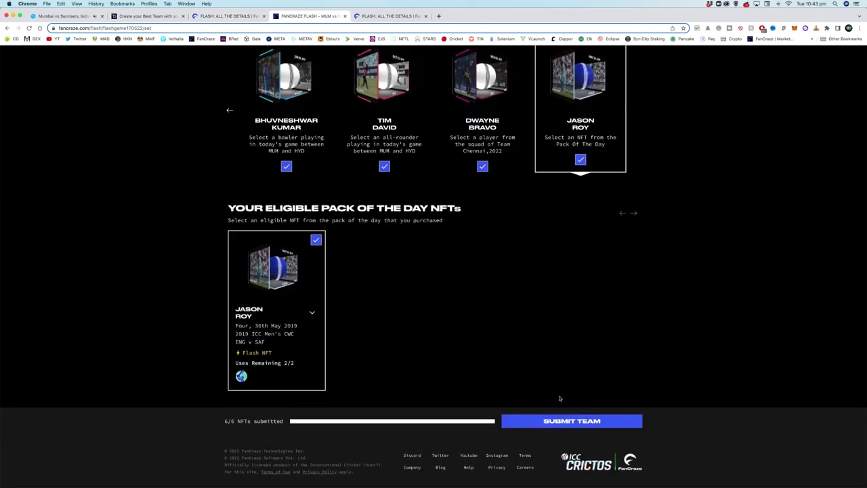
{"action": "left_click", "coordinate": [562, 421]}
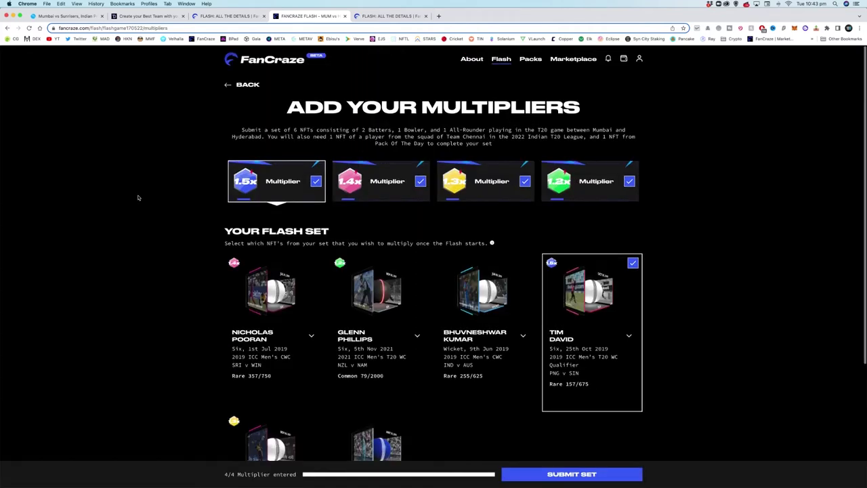
- Expand the points breakdowns of Nicholas Pooran, Glenn Phillips, Bhuvneshwar Kumar and Tim David, assigning the 1.5x multiplier to Bhuvneshwar Kumar
{"action": "scroll", "coordinate": [138, 196], "scroll_direction": "down", "scroll_amount": 2}
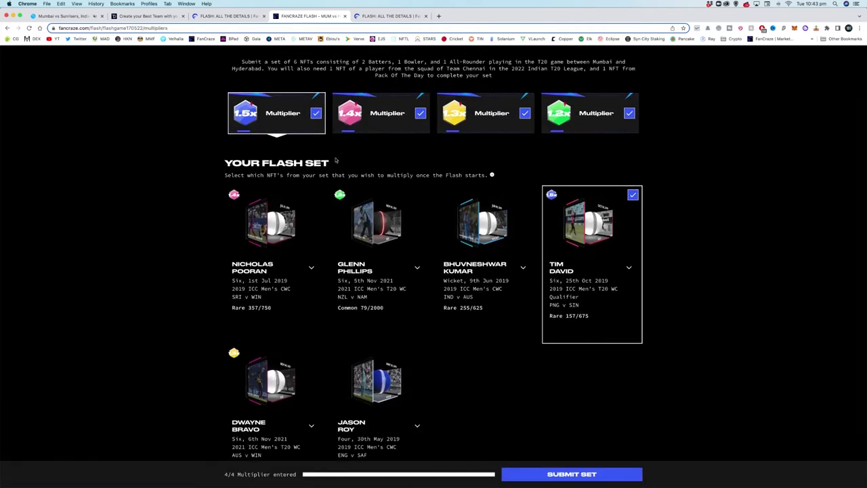
{"action": "left_click", "coordinate": [309, 269]}
{"action": "left_click", "coordinate": [417, 269]}
{"action": "left_click", "coordinate": [530, 270]}
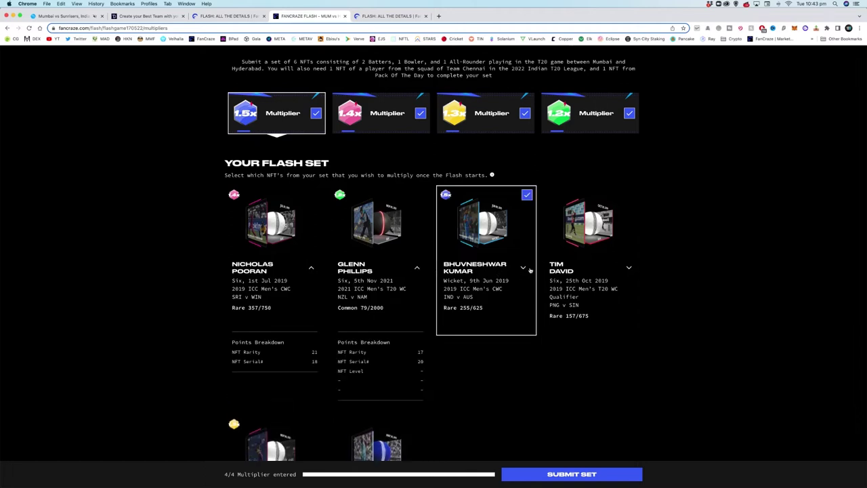
{"action": "left_click", "coordinate": [629, 269]}
{"action": "left_click", "coordinate": [524, 270]}
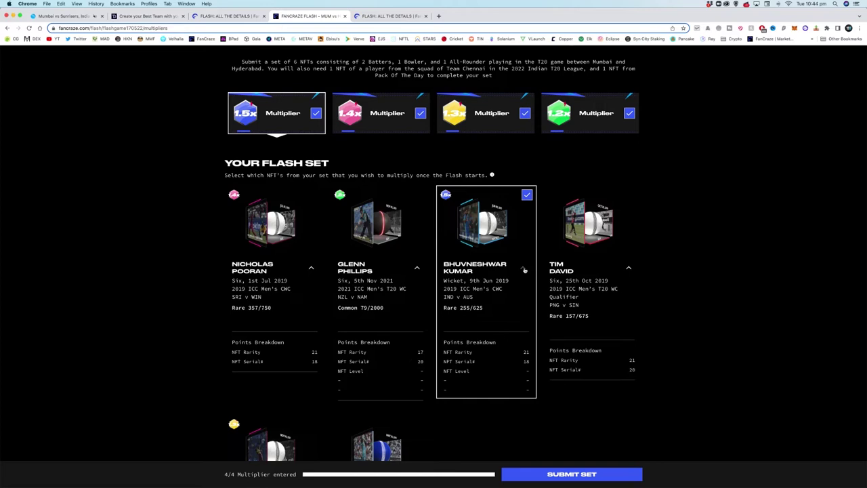
- Expand the points breakdowns of the Dwayne Bravo and Jason Roy NFTs
{"action": "scroll", "coordinate": [351, 377], "scroll_direction": "down", "scroll_amount": 5}
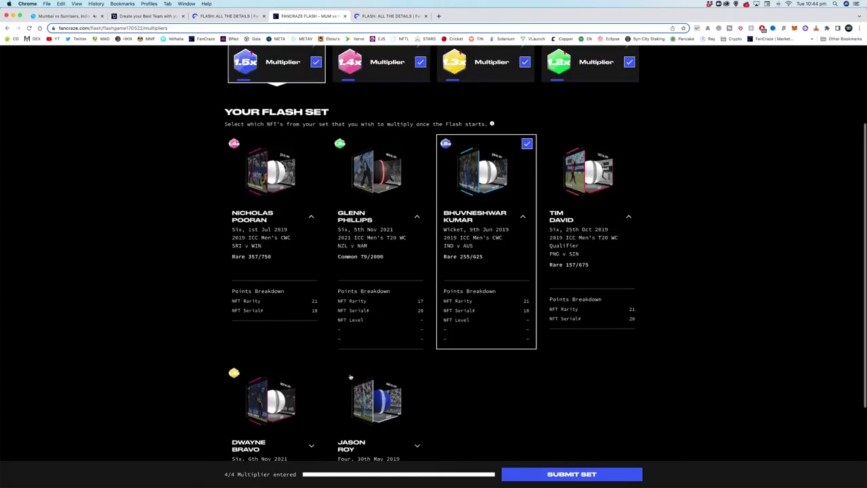
{"action": "left_click", "coordinate": [311, 332]}
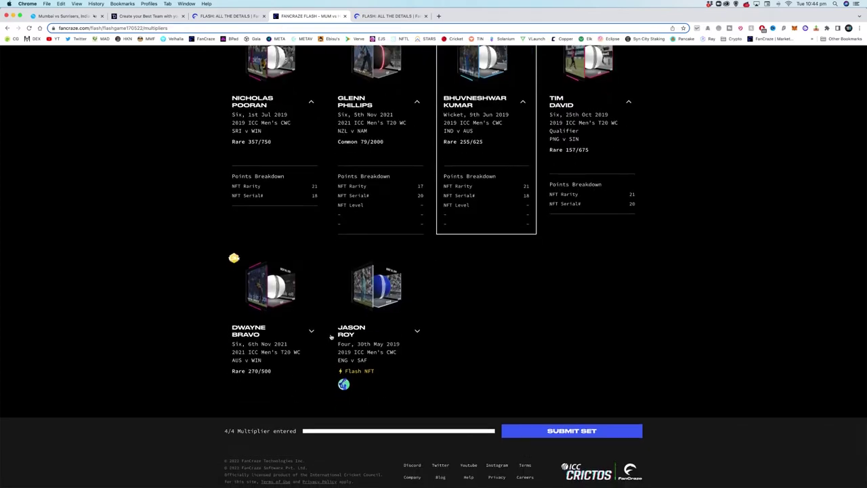
{"action": "left_click", "coordinate": [417, 332]}
{"action": "scroll", "coordinate": [371, 331], "scroll_direction": "down", "scroll_amount": 1}
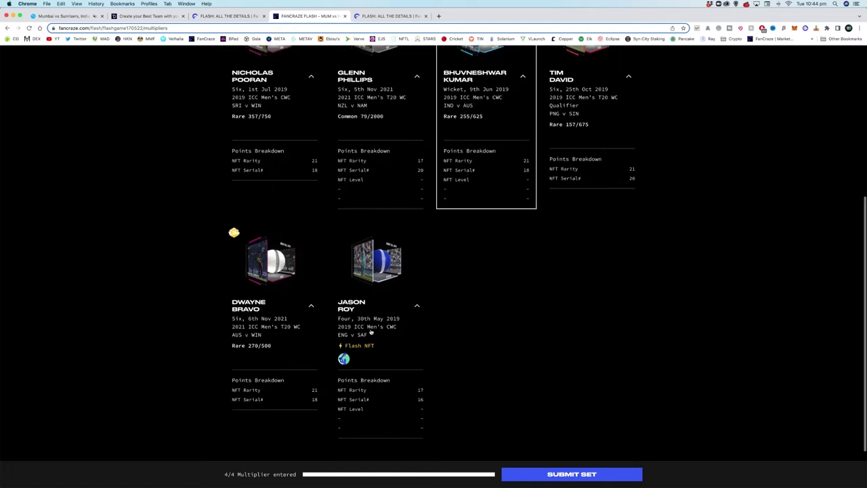
- Compare the rarity and serial number points and the assigned multipliers across all six NFTs in the Flash set
{"action": "scroll", "coordinate": [370, 333], "scroll_direction": "up", "scroll_amount": 1}
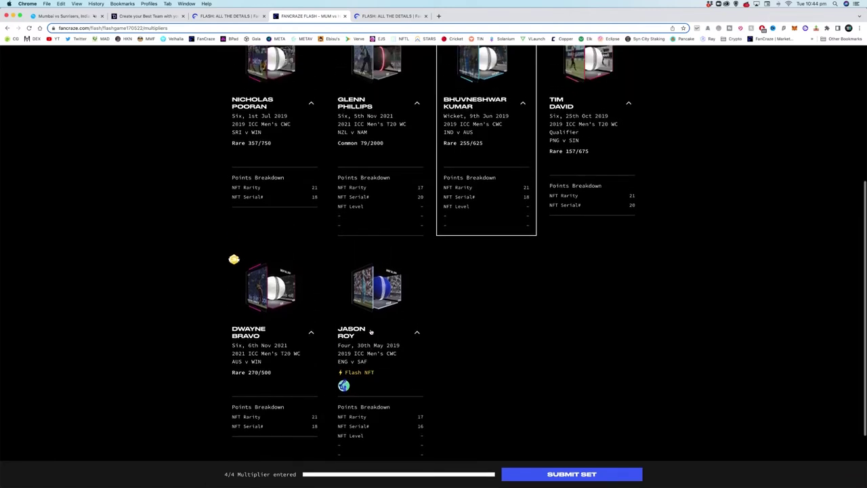
{"action": "scroll", "coordinate": [371, 333], "scroll_direction": "down", "scroll_amount": 1}
{"action": "scroll", "coordinate": [371, 333], "scroll_direction": "up", "scroll_amount": 1}
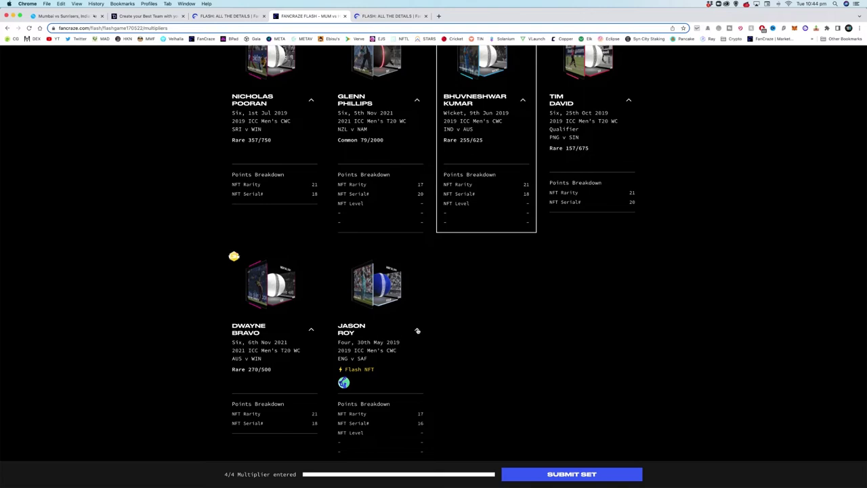
{"action": "scroll", "coordinate": [454, 326], "scroll_direction": "up", "scroll_amount": 1}
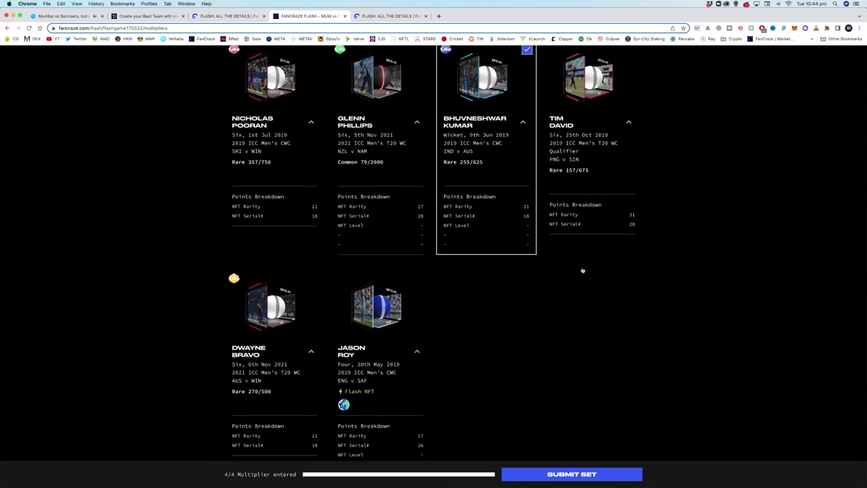
{"action": "scroll", "coordinate": [449, 292], "scroll_direction": "up", "scroll_amount": 4}
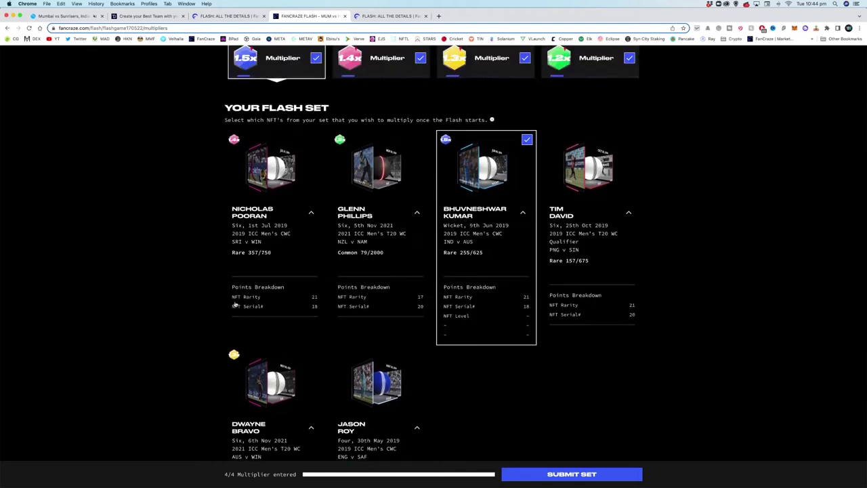
{"action": "scroll", "coordinate": [163, 326], "scroll_direction": "down", "scroll_amount": 3}
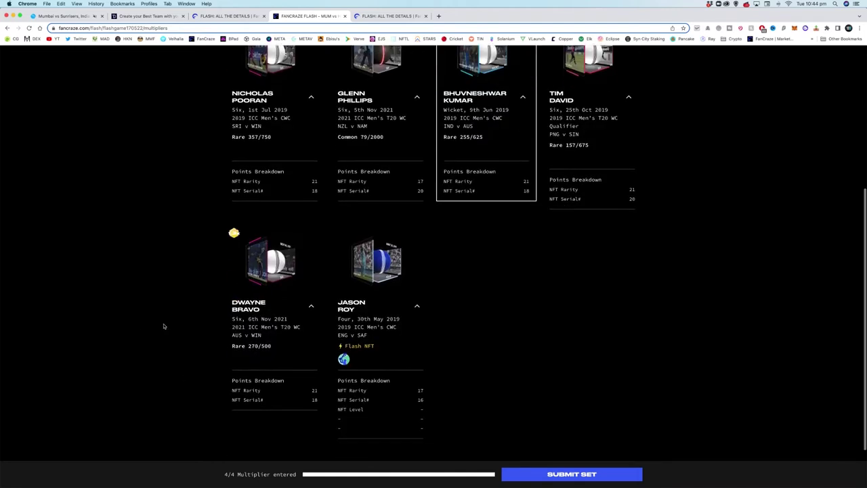
{"action": "scroll", "coordinate": [163, 326], "scroll_direction": "up", "scroll_amount": 1}
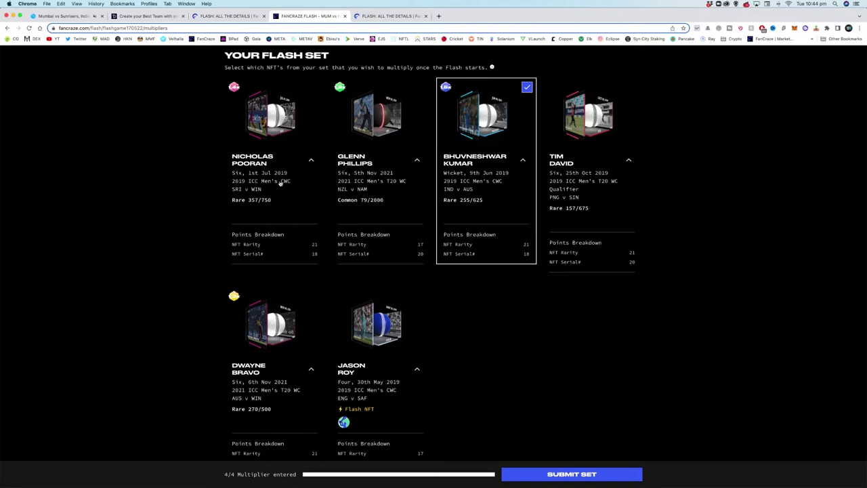
{"action": "scroll", "coordinate": [257, 193], "scroll_direction": "up", "scroll_amount": 1}
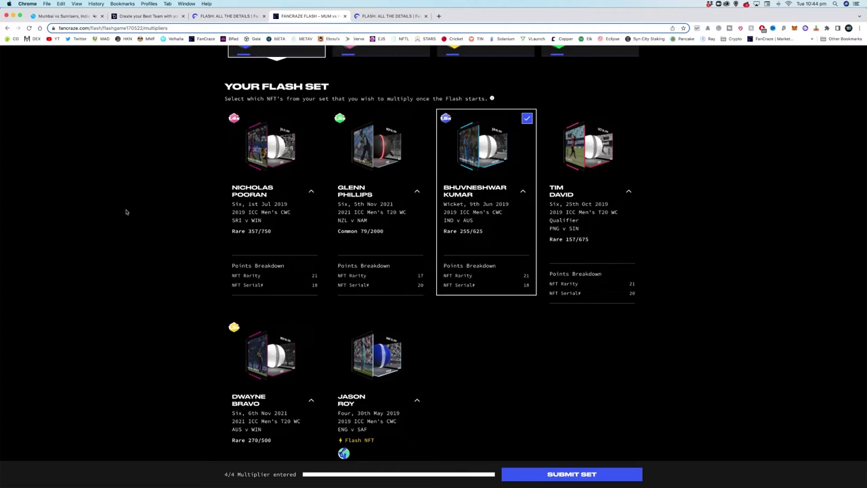
{"action": "scroll", "coordinate": [134, 214], "scroll_direction": "down", "scroll_amount": 2}
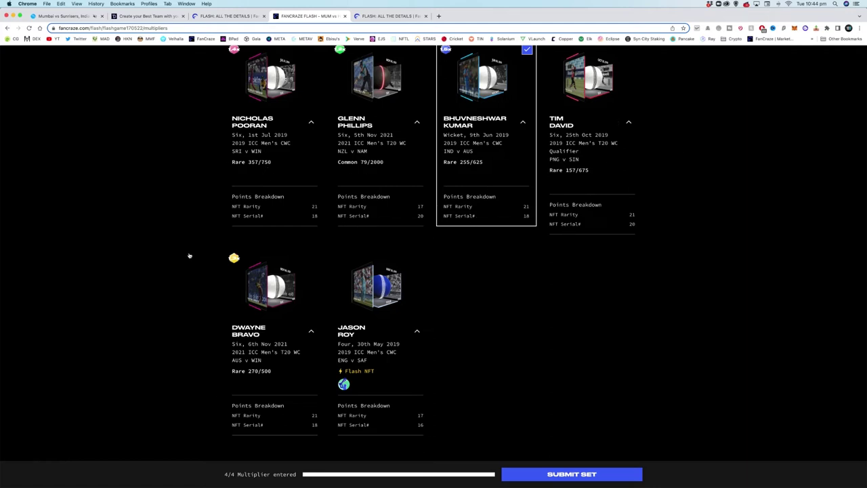
{"action": "scroll", "coordinate": [195, 255], "scroll_direction": "up", "scroll_amount": 1}
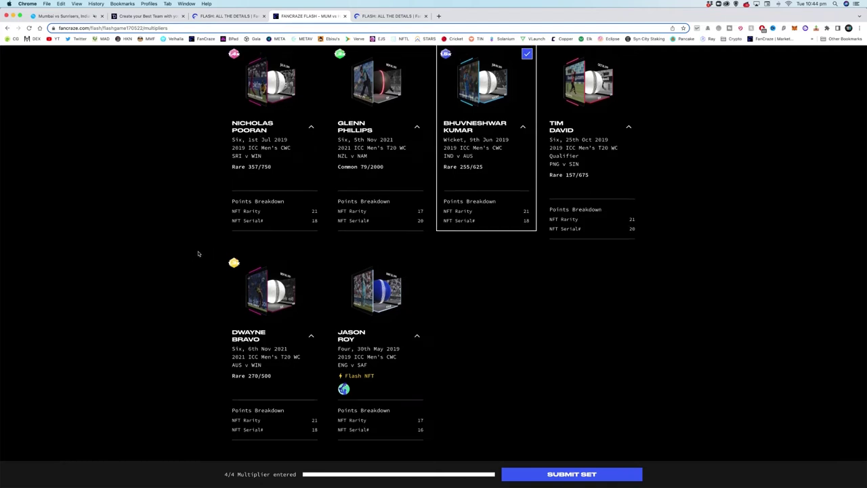
{"action": "scroll", "coordinate": [183, 244], "scroll_direction": "up", "scroll_amount": 3}
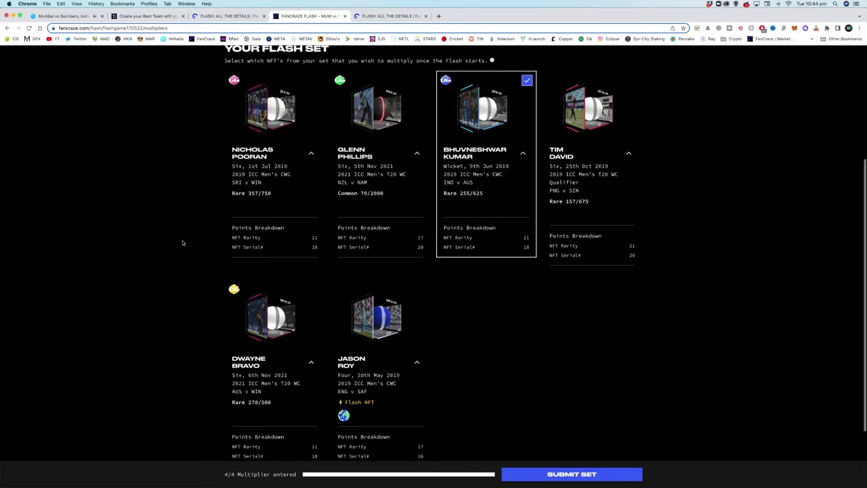
{"action": "scroll", "coordinate": [182, 242], "scroll_direction": "down", "scroll_amount": 1}
{"action": "scroll", "coordinate": [182, 243], "scroll_direction": "up", "scroll_amount": 5}
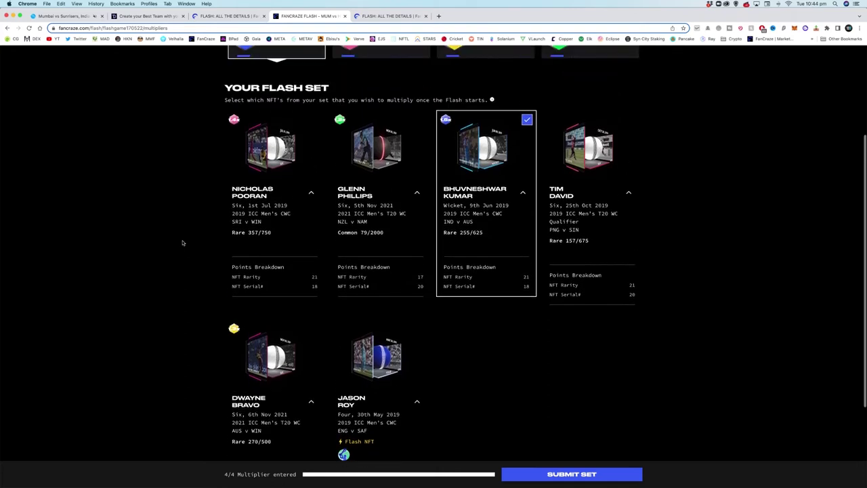
{"action": "scroll", "coordinate": [182, 242], "scroll_direction": "down", "scroll_amount": 1}
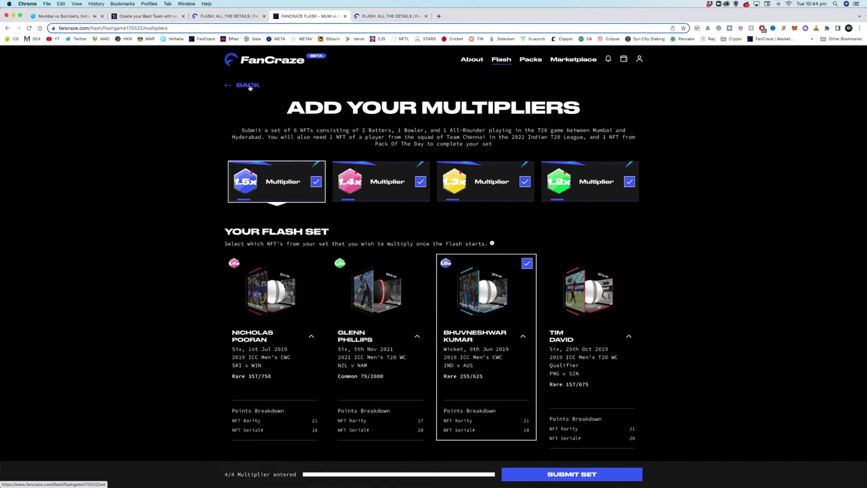
{"action": "scroll", "coordinate": [248, 91], "scroll_direction": "down", "scroll_amount": 5}
{"action": "scroll", "coordinate": [245, 100], "scroll_direction": "up", "scroll_amount": 3}
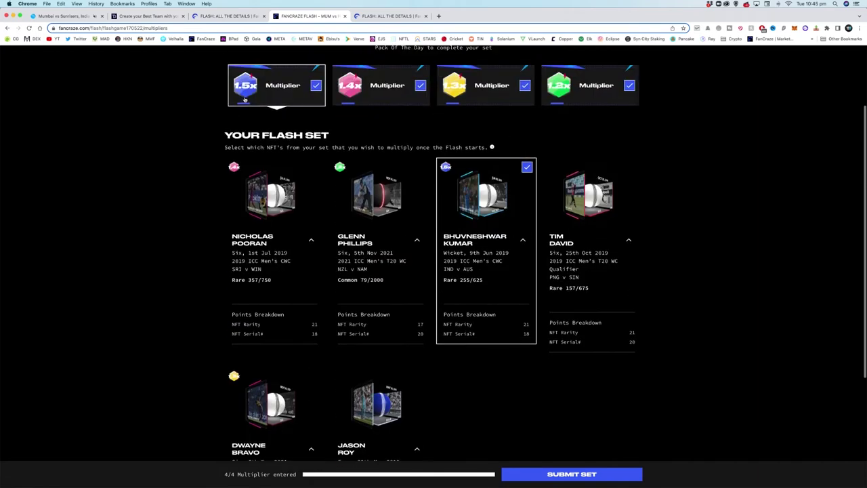
{"action": "scroll", "coordinate": [245, 100], "scroll_direction": "up", "scroll_amount": 3}
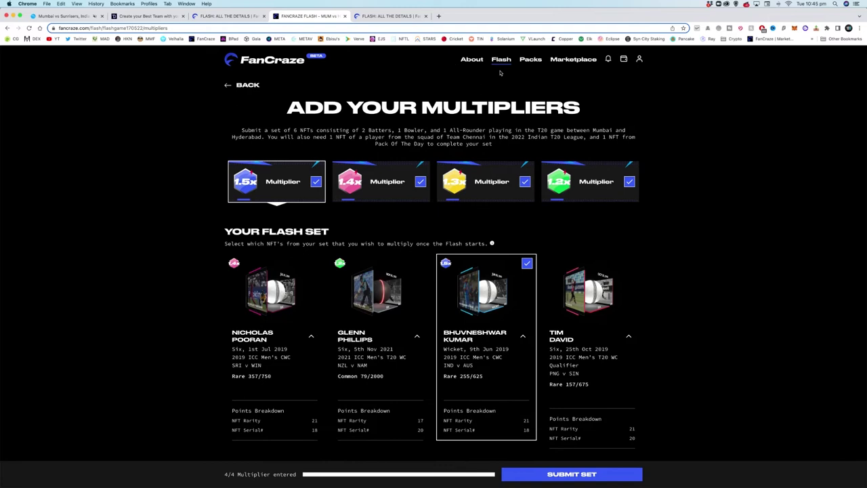
- Open the completed KOL vs HYD game from the previous Flash games and view the first-ranked collector's set in its results
{"action": "left_click", "coordinate": [500, 71]}
{"action": "scroll", "coordinate": [407, 276], "scroll_direction": "down", "scroll_amount": 2}
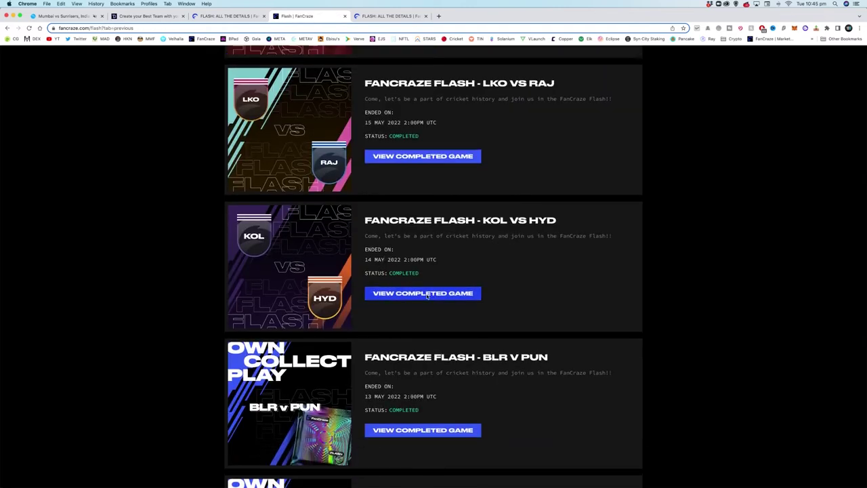
{"action": "left_click", "coordinate": [428, 294]}
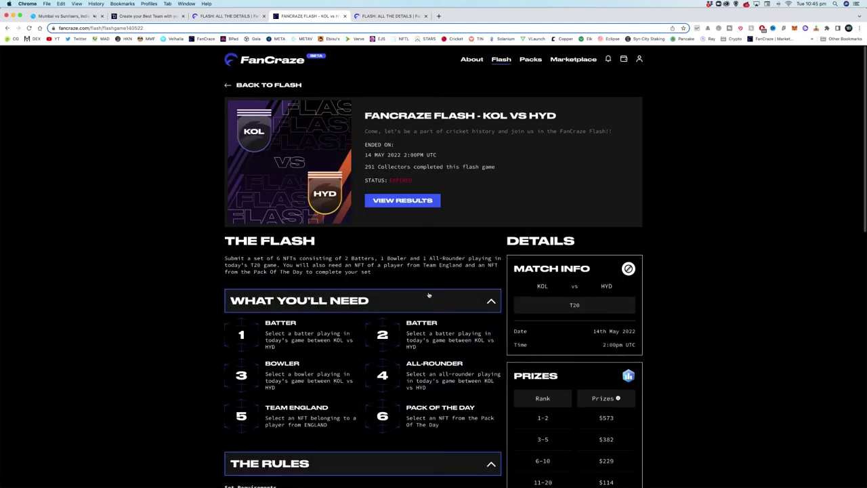
{"action": "scroll", "coordinate": [332, 192], "scroll_direction": "down", "scroll_amount": 1}
{"action": "scroll", "coordinate": [163, 305], "scroll_direction": "down", "scroll_amount": 1}
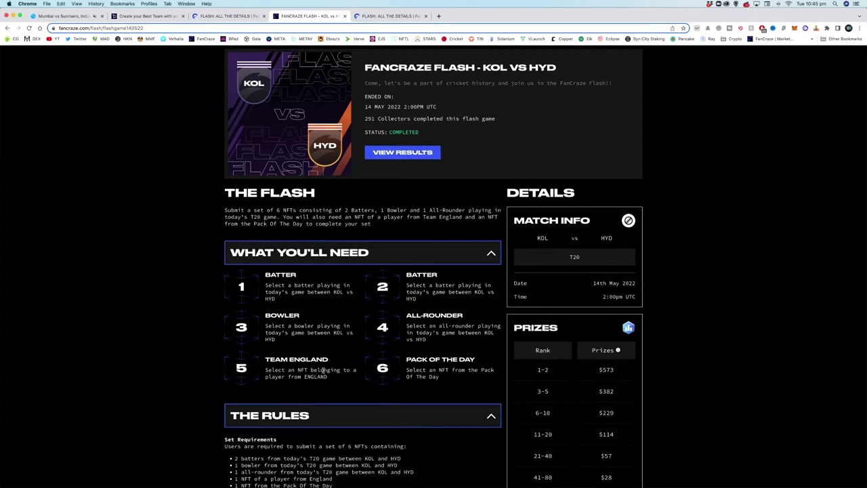
{"action": "left_click", "coordinate": [442, 151]}
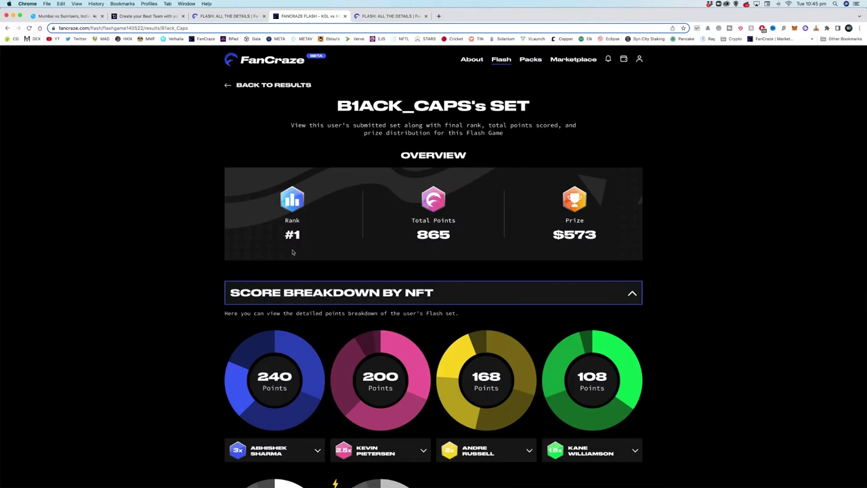
- Expand Abhishek Sharma's points breakdown in the winning KOL vs HYD set, check its dynamic points, and collapse it again
{"action": "scroll", "coordinate": [298, 271], "scroll_direction": "down", "scroll_amount": 3}
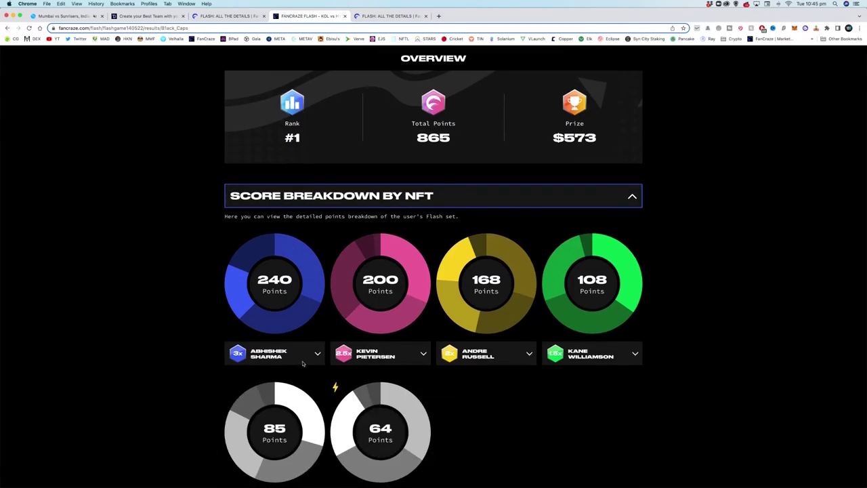
{"action": "scroll", "coordinate": [318, 338], "scroll_direction": "down", "scroll_amount": 1}
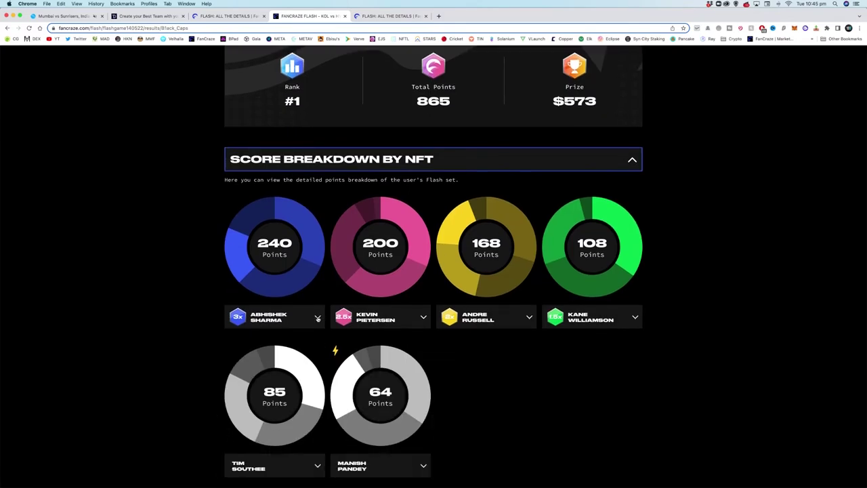
{"action": "left_click", "coordinate": [318, 318]}
{"action": "scroll", "coordinate": [318, 319], "scroll_direction": "down", "scroll_amount": 2}
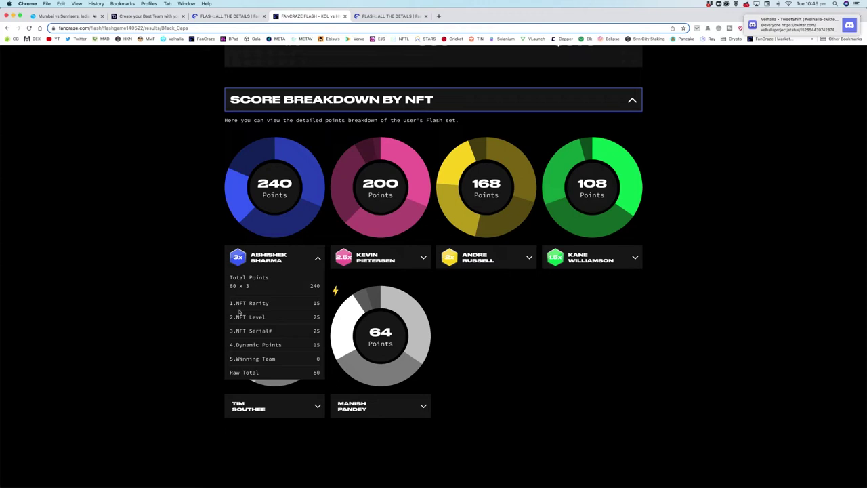
{"action": "scroll", "coordinate": [317, 331], "scroll_direction": "down", "scroll_amount": 1}
{"action": "double_click", "coordinate": [317, 340]}
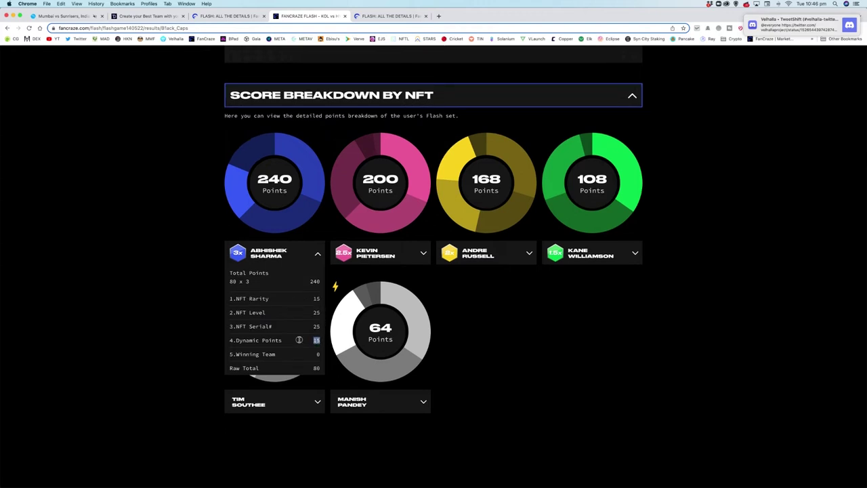
{"action": "left_click", "coordinate": [159, 307]}
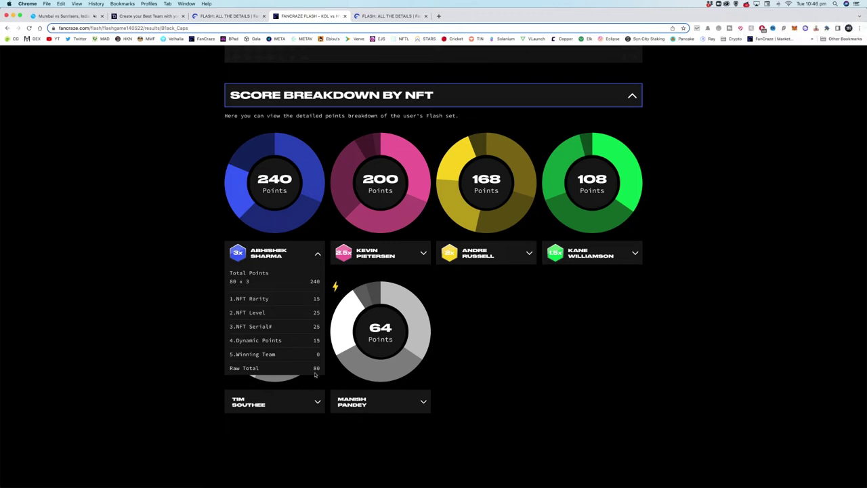
{"action": "left_click", "coordinate": [317, 254]}
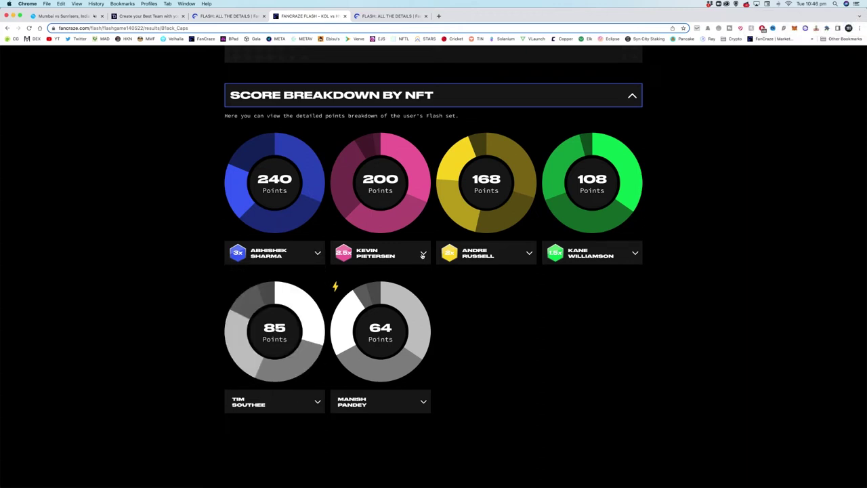
- Examine Kevin Pietersen's points breakdown, including the marketplace points, and collapse it again
{"action": "left_click", "coordinate": [423, 254]}
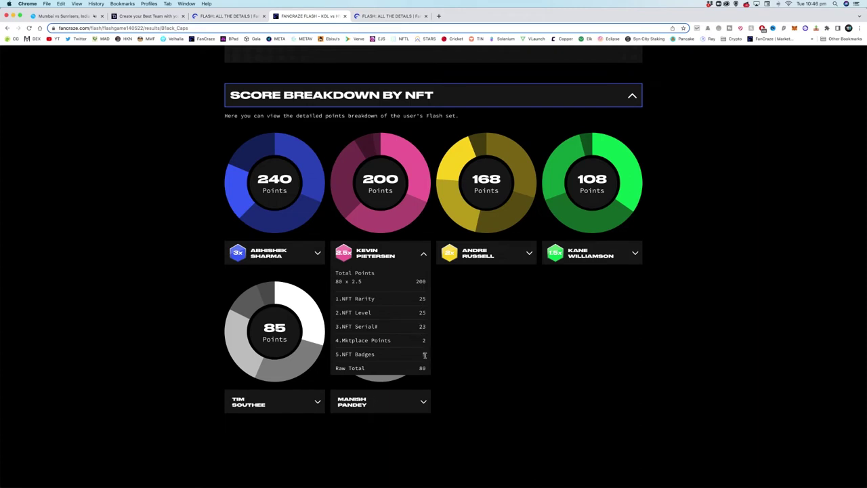
{"action": "left_click_drag", "start_coordinate": [427, 337], "coordinate": [418, 339]}
{"action": "left_click", "coordinate": [415, 333]}
{"action": "left_click", "coordinate": [422, 255]}
- Expand and collapse the points breakdowns of Andre Russell and Kane Williamson one after the other
{"action": "left_click", "coordinate": [530, 255]}
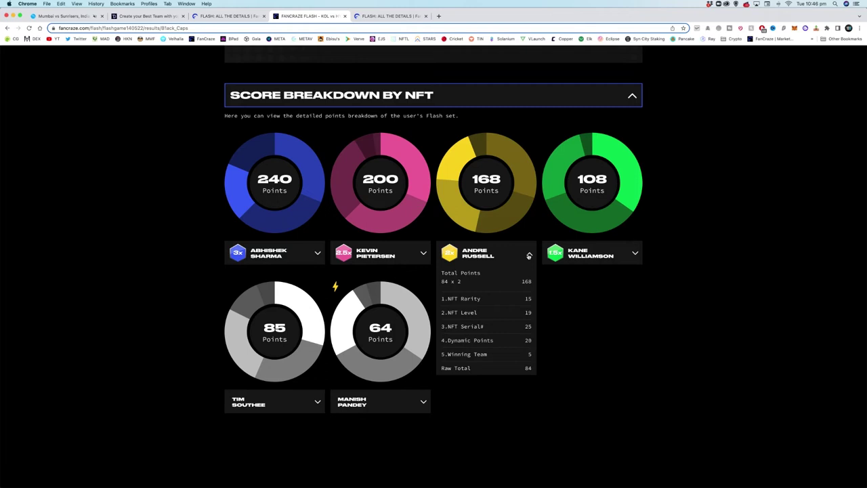
{"action": "left_click", "coordinate": [529, 255]}
{"action": "left_click", "coordinate": [635, 253]}
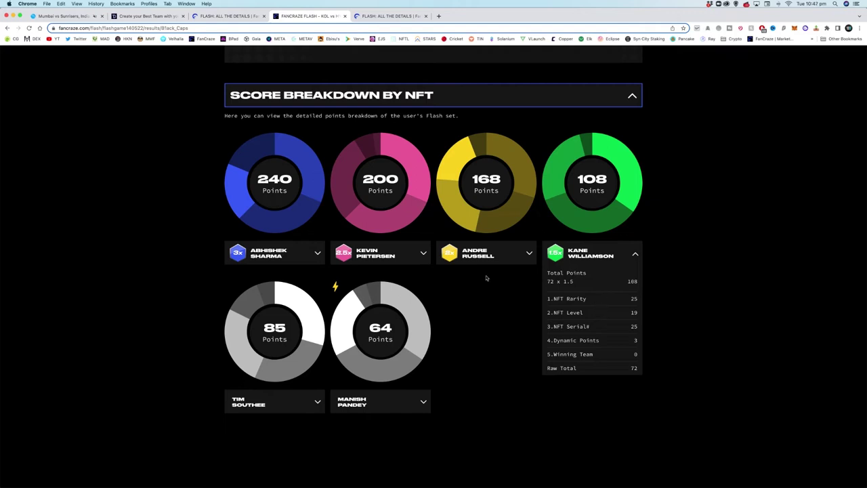
{"action": "left_click", "coordinate": [634, 255]}
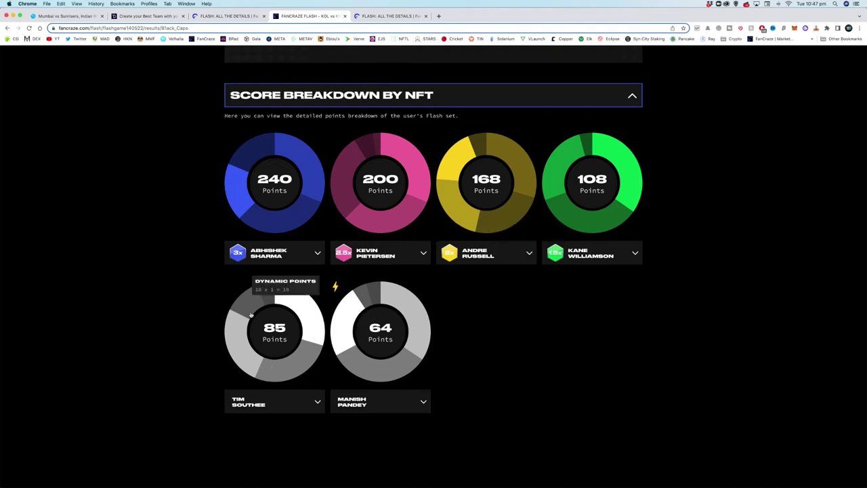
- Expand the points breakdowns of the unmultiplied Tim Southee and Manish Pandey NFTs
{"action": "left_click", "coordinate": [317, 402]}
{"action": "scroll", "coordinate": [316, 393], "scroll_direction": "down", "scroll_amount": 2}
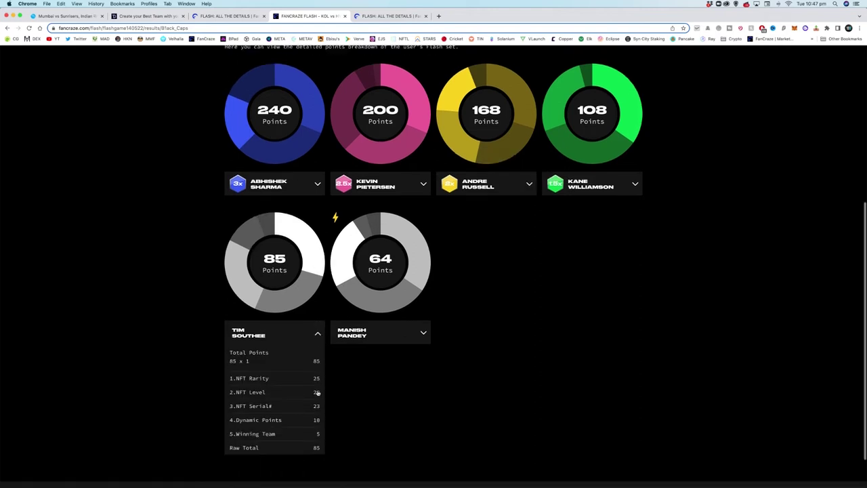
{"action": "scroll", "coordinate": [316, 390], "scroll_direction": "down", "scroll_amount": 1}
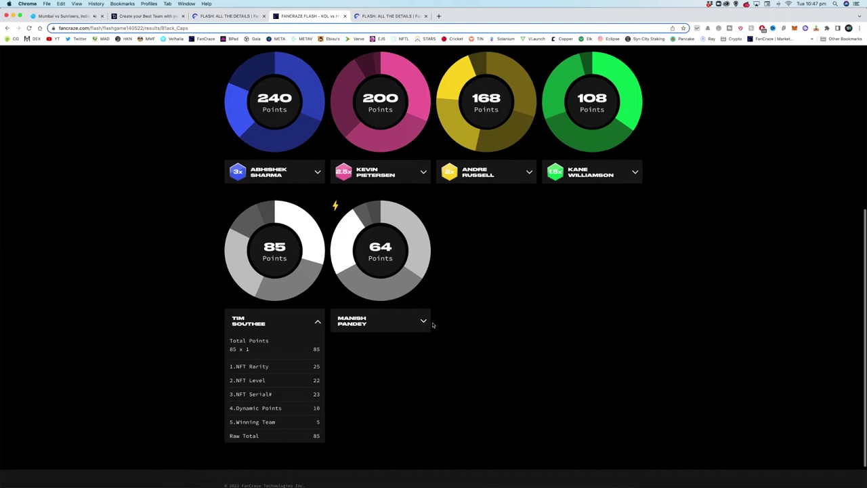
{"action": "left_click", "coordinate": [423, 322]}
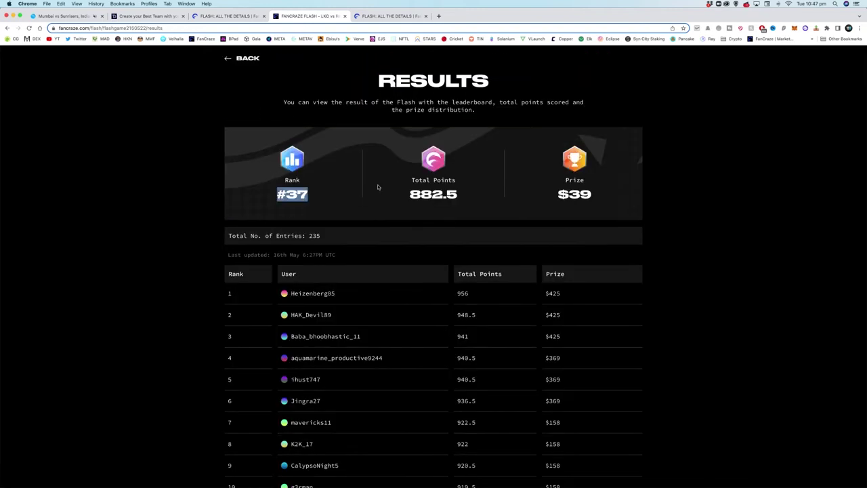
- Open the first-ranked set in the LKO Flash results and examine Sophie Devine's rarity, level and marketplace points
{"action": "left_click", "coordinate": [325, 294]}
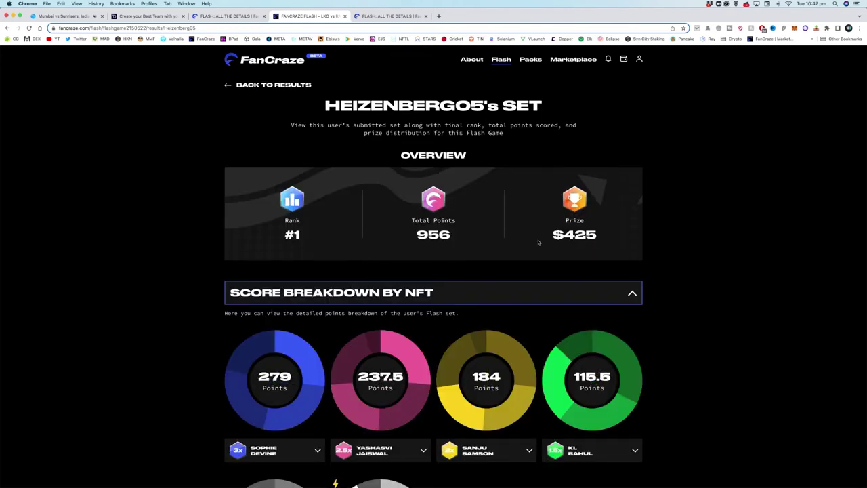
{"action": "scroll", "coordinate": [607, 234], "scroll_direction": "down", "scroll_amount": 5}
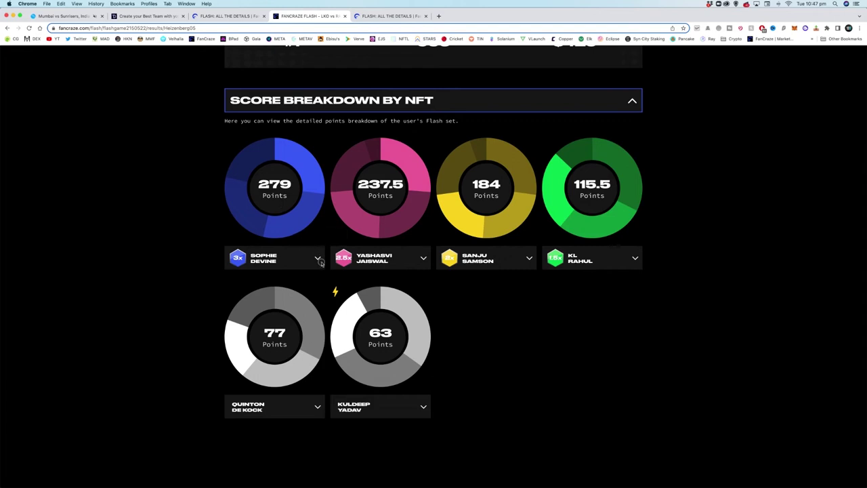
{"action": "left_click", "coordinate": [318, 262]}
{"action": "scroll", "coordinate": [321, 269], "scroll_direction": "down", "scroll_amount": 1}
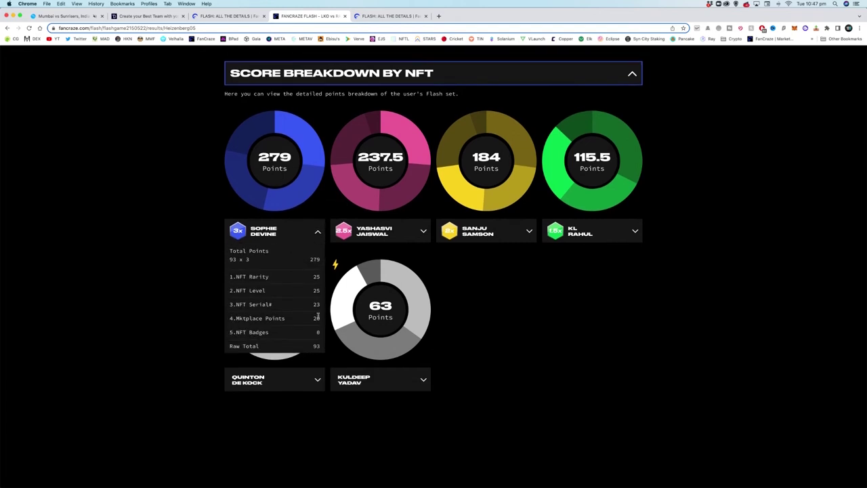
{"action": "left_click_drag", "start_coordinate": [319, 315], "coordinate": [245, 318]}
{"action": "left_click", "coordinate": [299, 321]}
{"action": "left_click_drag", "start_coordinate": [309, 276], "coordinate": [311, 290]}
{"action": "left_click", "coordinate": [311, 293]}
{"action": "left_click", "coordinate": [318, 232]}
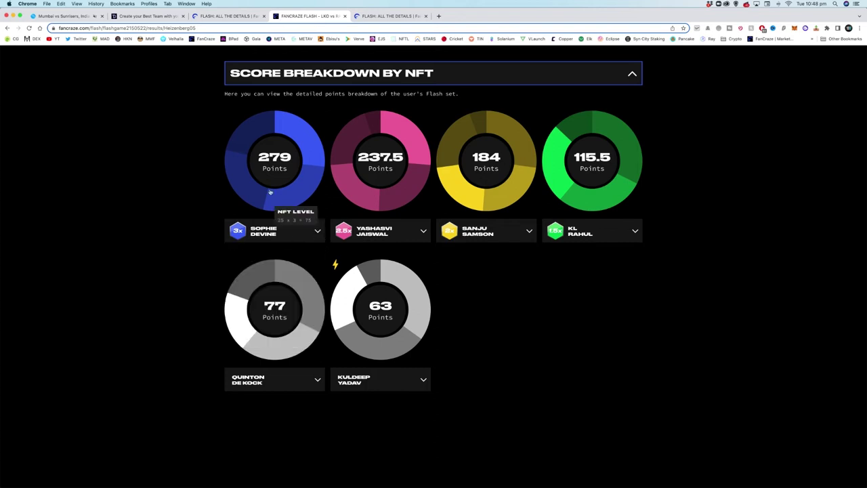
- Examine the points breakdowns of Yashasvi Jaiswal, Sanju Samson and KL Rahul in the winning set
{"action": "left_click", "coordinate": [423, 231]}
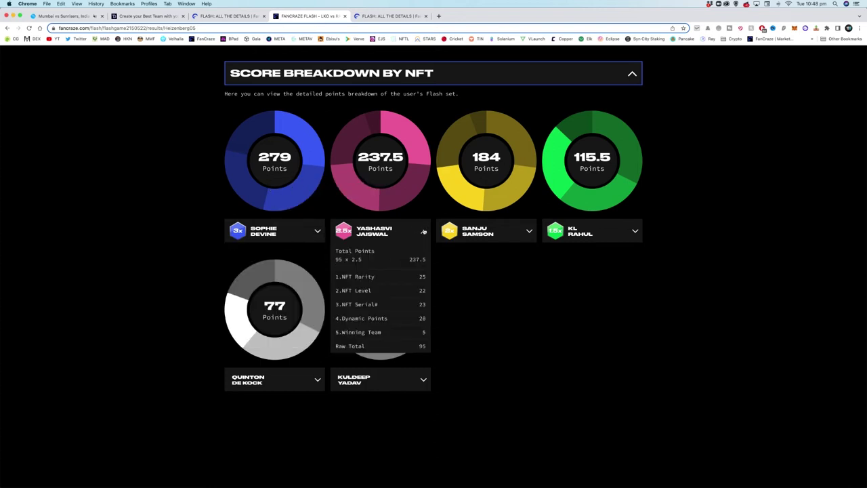
{"action": "scroll", "coordinate": [388, 250], "scroll_direction": "down", "scroll_amount": 1}
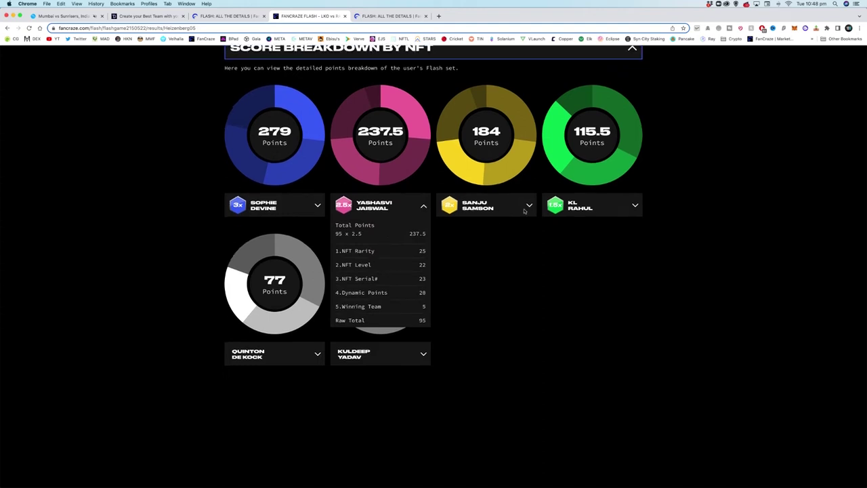
{"action": "left_click", "coordinate": [528, 208]}
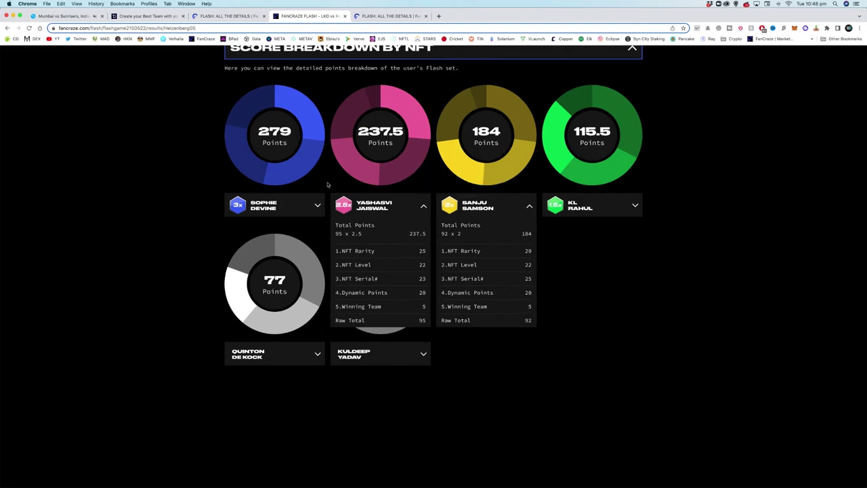
{"action": "left_click", "coordinate": [528, 205]}
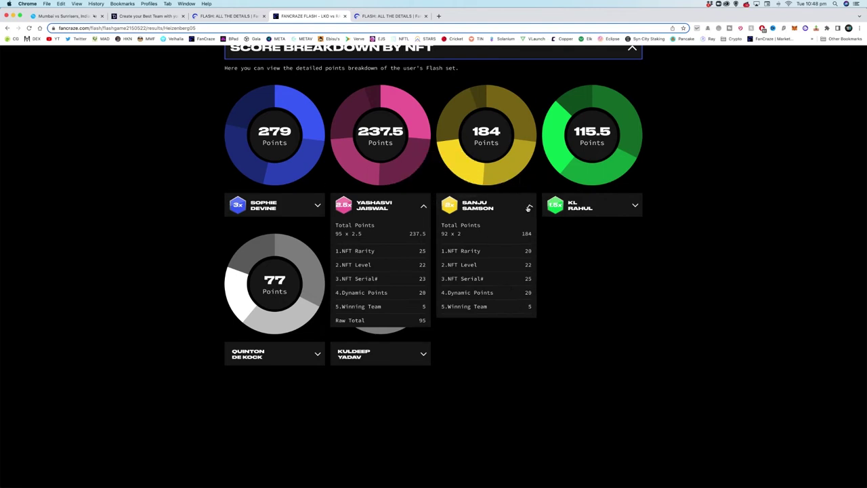
{"action": "left_click", "coordinate": [635, 206]}
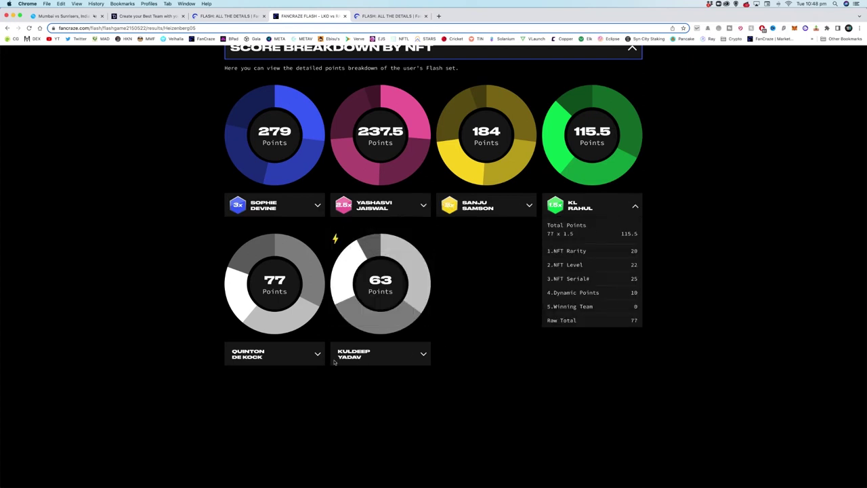
- Expand the points breakdowns of Quinton de Kock and Kuldeep Yadav and review the score charts of the whole set
{"action": "left_click", "coordinate": [317, 354]}
{"action": "scroll", "coordinate": [317, 380], "scroll_direction": "down", "scroll_amount": 1}
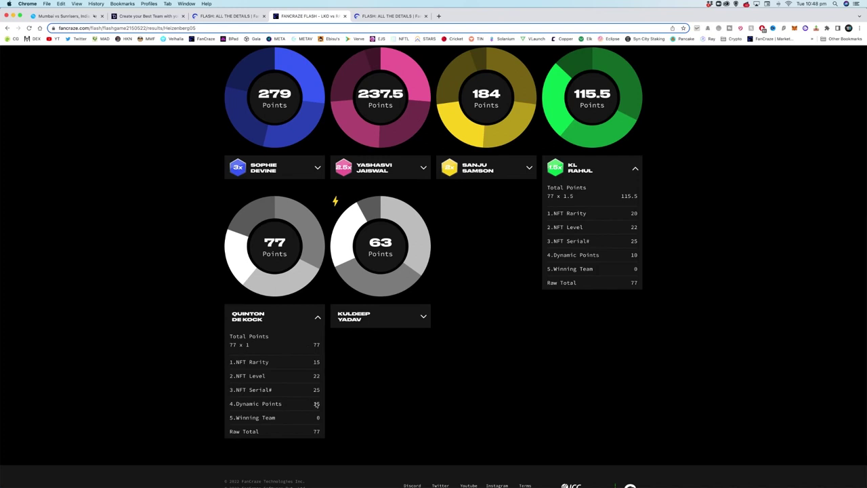
{"action": "left_click", "coordinate": [421, 316]}
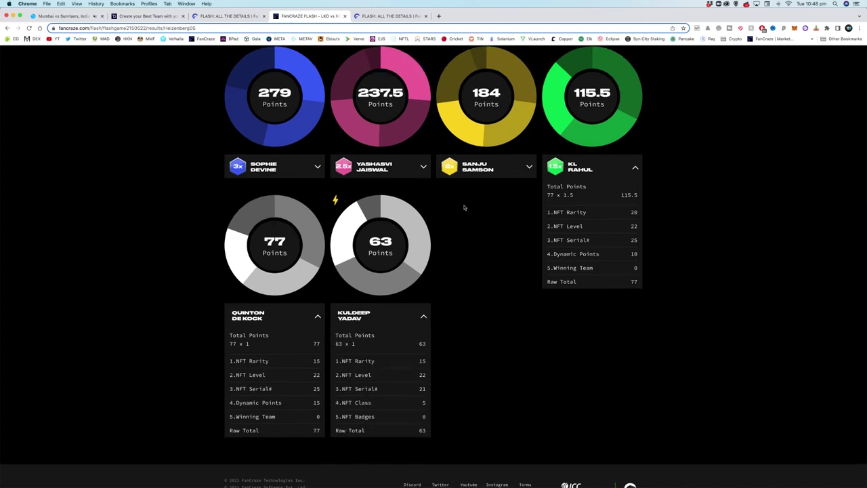
{"action": "scroll", "coordinate": [483, 193], "scroll_direction": "up", "scroll_amount": 3}
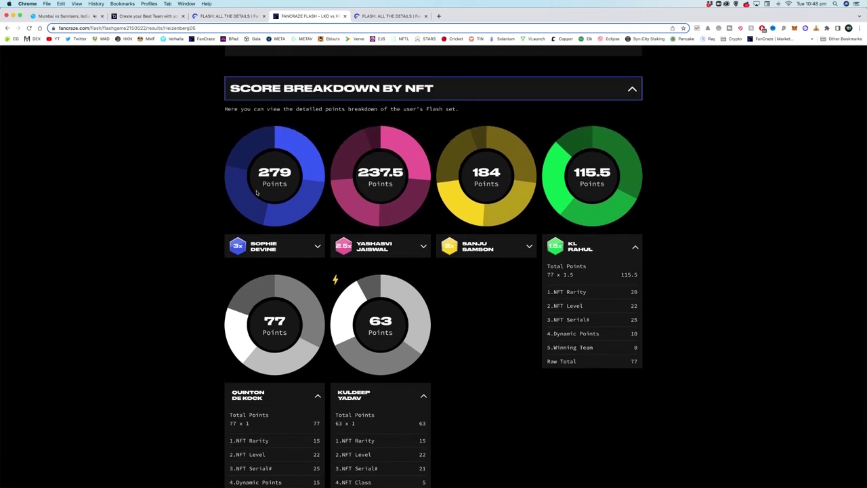
{"action": "scroll", "coordinate": [276, 193], "scroll_direction": "up", "scroll_amount": 3}
{"action": "scroll", "coordinate": [277, 193], "scroll_direction": "down", "scroll_amount": 2}
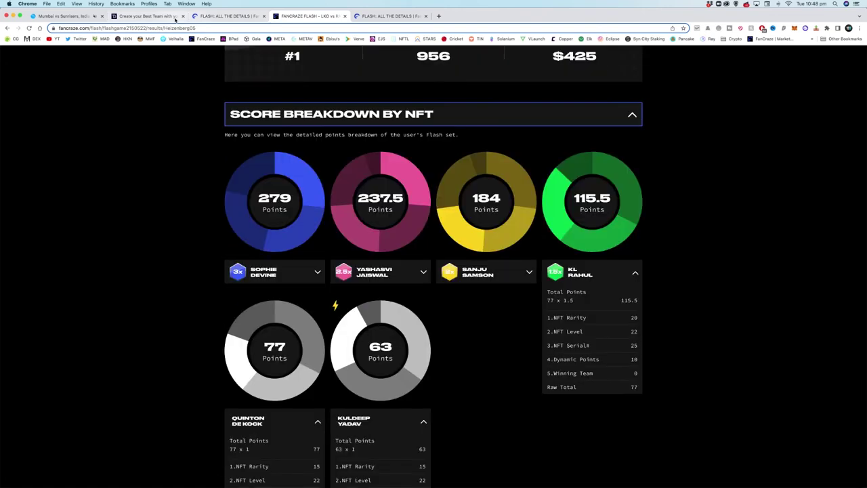
- Switch to the Flash details article and find the breakdown of the 100 points each NFT can accrue
{"action": "left_click", "coordinate": [232, 17]}
{"action": "scroll", "coordinate": [477, 202], "scroll_direction": "up", "scroll_amount": 15}
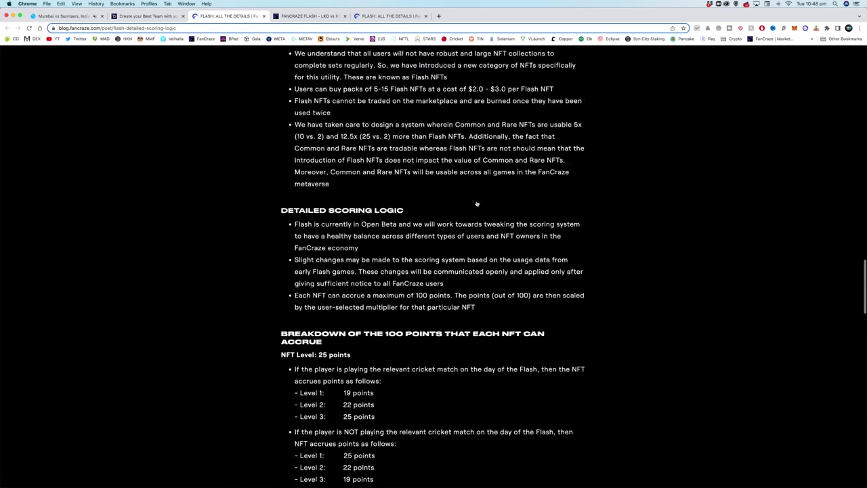
{"action": "scroll", "coordinate": [476, 204], "scroll_direction": "up", "scroll_amount": 15}
{"action": "scroll", "coordinate": [476, 203], "scroll_direction": "down", "scroll_amount": 20}
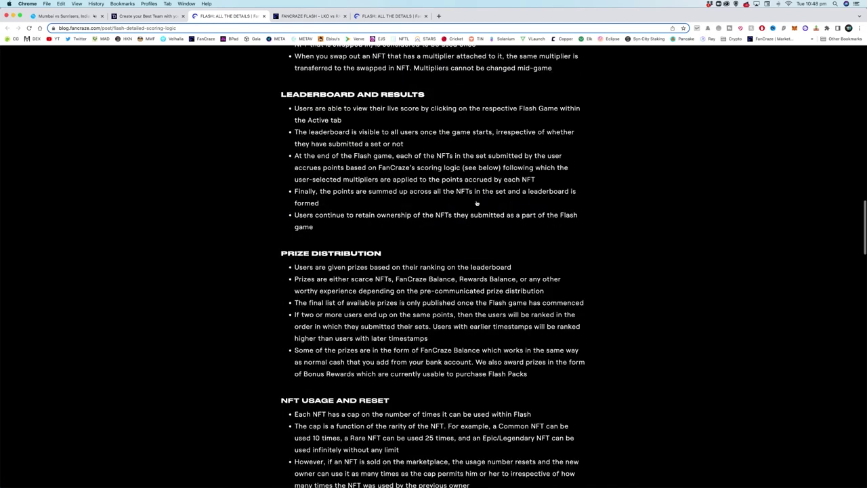
{"action": "scroll", "coordinate": [477, 203], "scroll_direction": "up", "scroll_amount": 1}
{"action": "scroll", "coordinate": [477, 203], "scroll_direction": "down", "scroll_amount": 5}
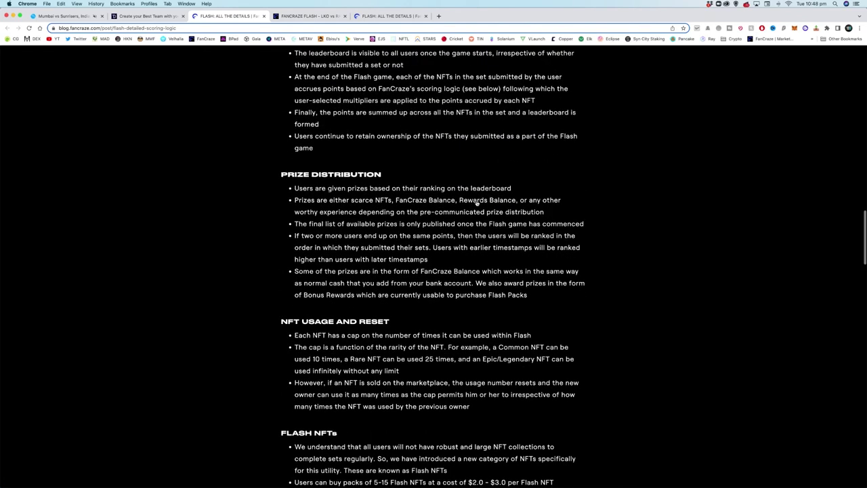
{"action": "scroll", "coordinate": [476, 204], "scroll_direction": "down", "scroll_amount": 10}
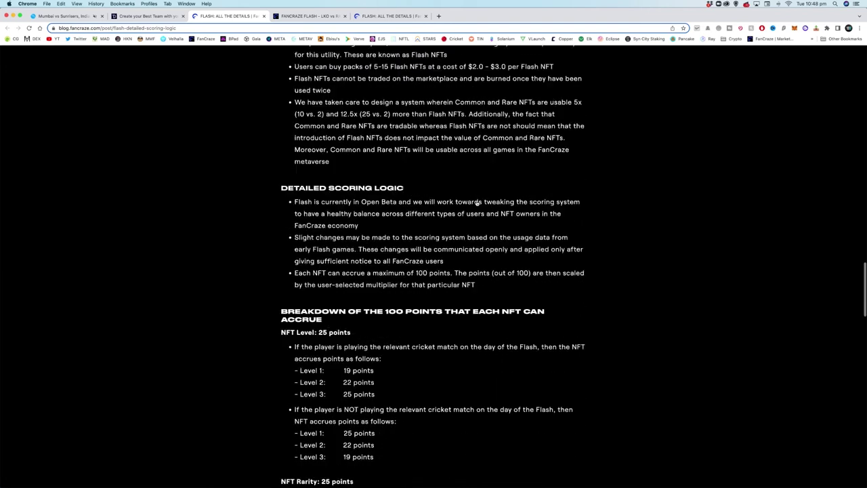
{"action": "scroll", "coordinate": [476, 204], "scroll_direction": "down", "scroll_amount": 2}
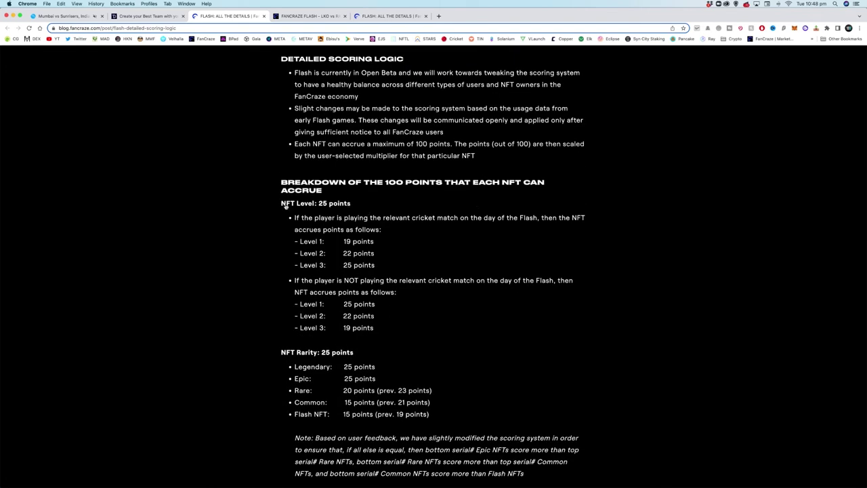
- Examine the NFT Level points awarded when the player is playing the relevant cricket match
{"action": "scroll", "coordinate": [215, 217], "scroll_direction": "down", "scroll_amount": 1}
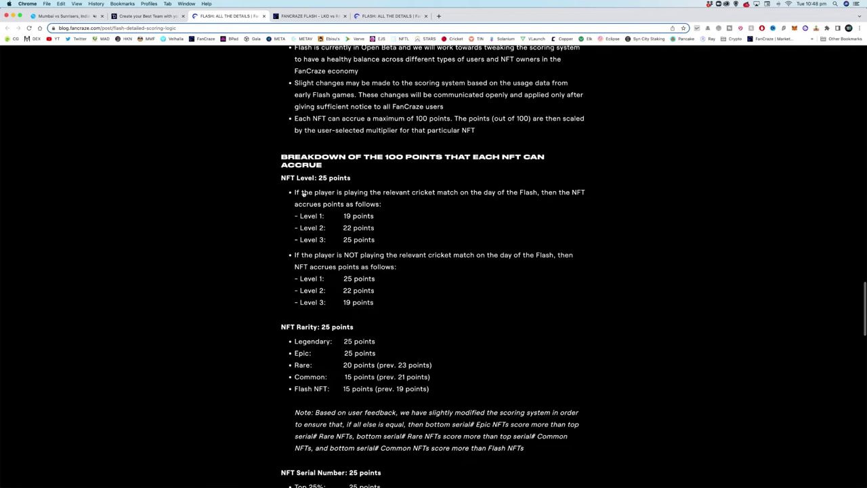
{"action": "left_click_drag", "start_coordinate": [312, 218], "coordinate": [320, 237]}
{"action": "left_click", "coordinate": [335, 216]}
{"action": "left_click_drag", "start_coordinate": [324, 189], "coordinate": [429, 192]}
{"action": "left_click", "coordinate": [443, 228]}
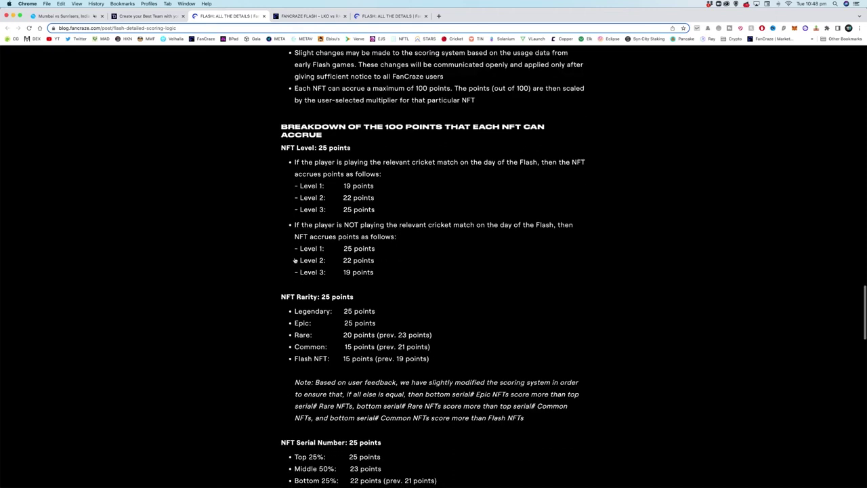
- Review the level points for players not in the match, plus the NFT Rarity and NFT Serial Number points
{"action": "scroll", "coordinate": [342, 211], "scroll_direction": "down", "scroll_amount": 3}
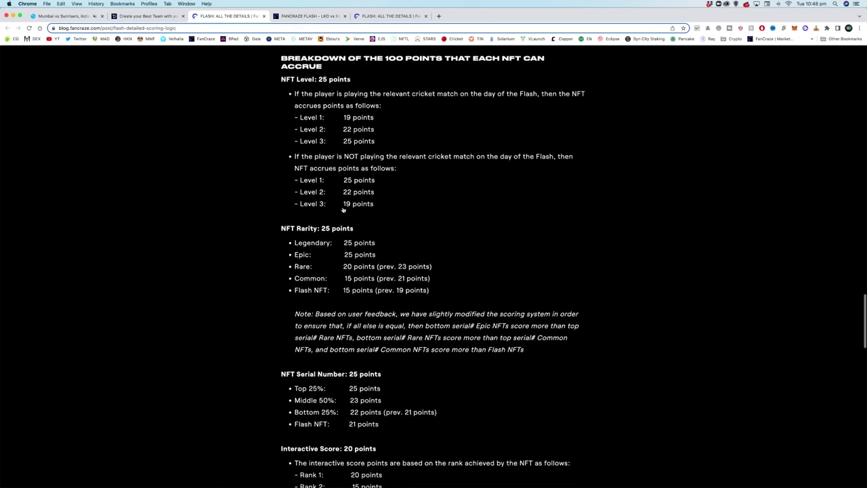
{"action": "scroll", "coordinate": [375, 194], "scroll_direction": "down", "scroll_amount": 2}
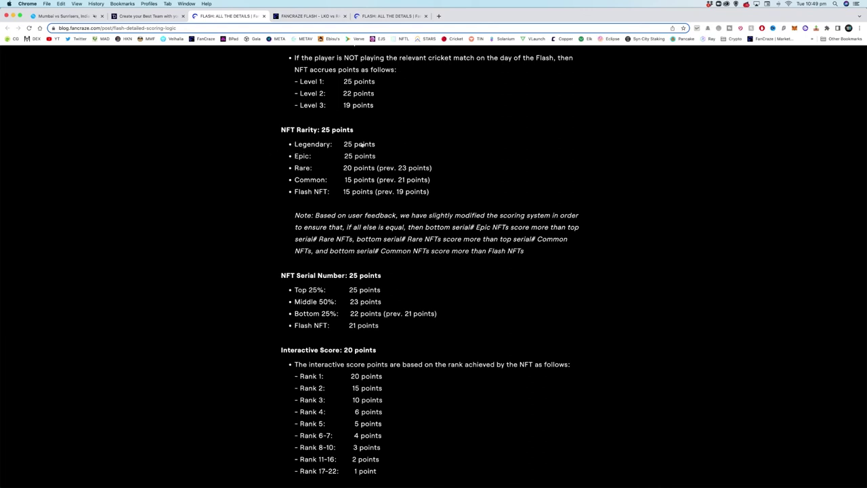
{"action": "left_click_drag", "start_coordinate": [353, 145], "coordinate": [342, 144]}
{"action": "scroll", "coordinate": [354, 138], "scroll_direction": "down", "scroll_amount": 5}
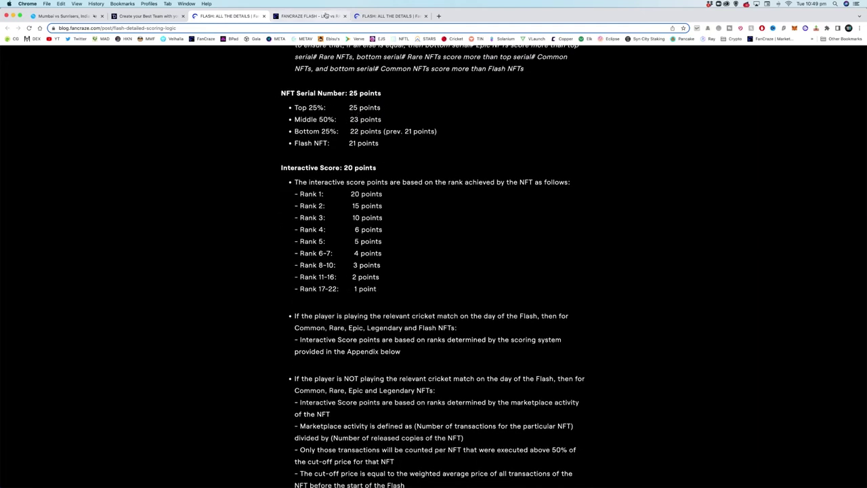
- Return to the MUM vs HYD set page and browse the eligible NFTs for sale on the marketplace
{"action": "left_click", "coordinate": [324, 17]}
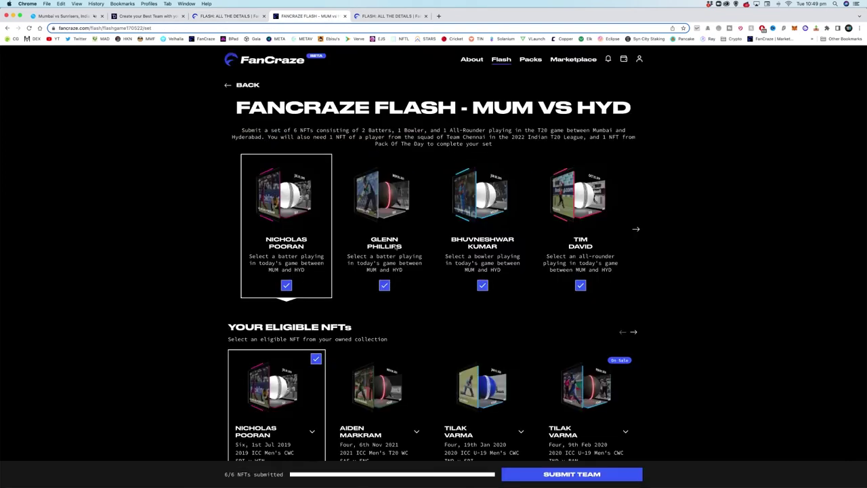
{"action": "scroll", "coordinate": [342, 314], "scroll_direction": "down", "scroll_amount": 8}
{"action": "scroll", "coordinate": [343, 314], "scroll_direction": "down", "scroll_amount": 7}
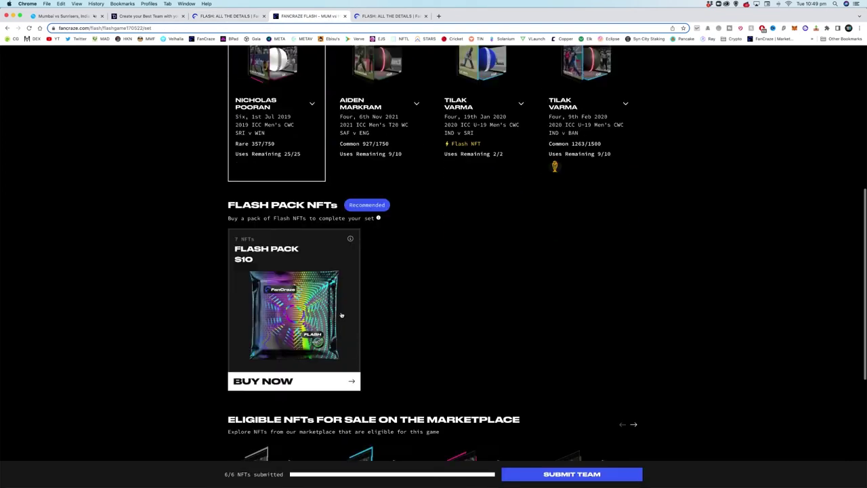
{"action": "scroll", "coordinate": [460, 257], "scroll_direction": "down", "scroll_amount": 2}
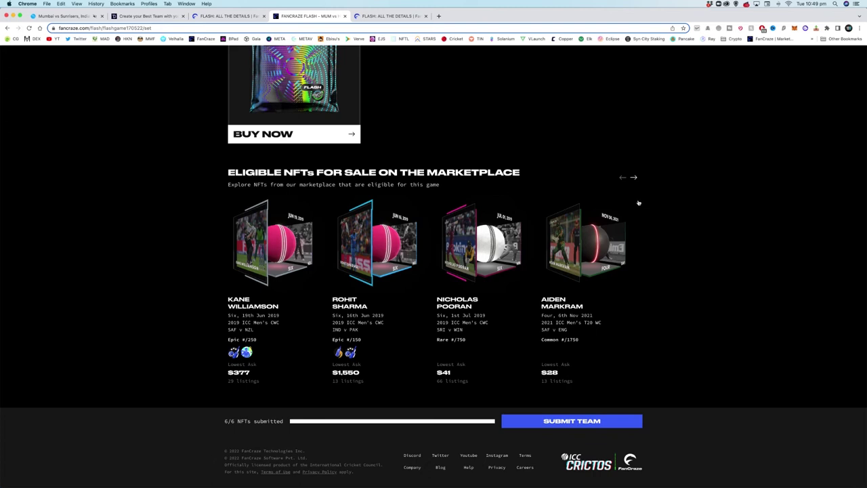
{"action": "left_click", "coordinate": [633, 177]}
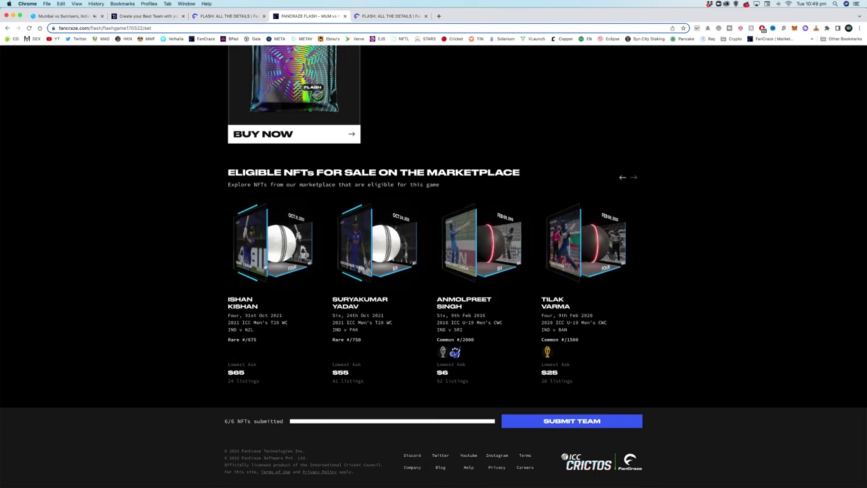
- Open Ishan Kishan's Rare NFT from the marketplace and sort its purchase listings by price
{"action": "left_click", "coordinate": [265, 268]}
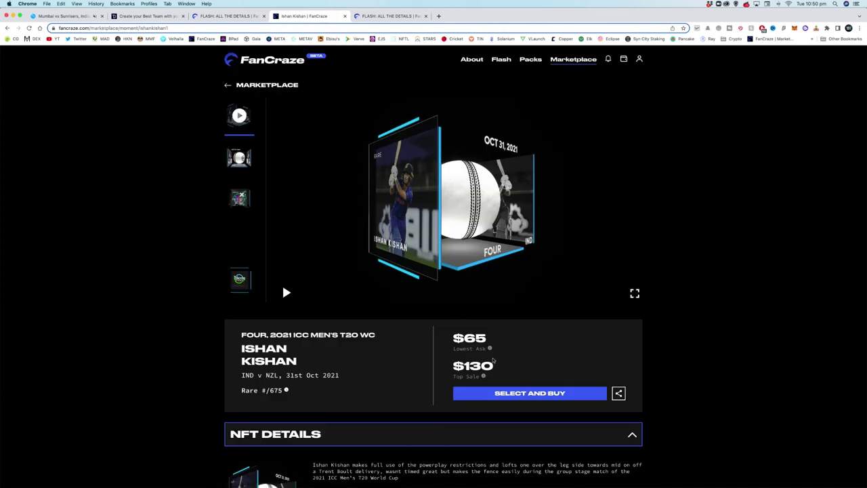
{"action": "scroll", "coordinate": [355, 316], "scroll_direction": "down", "scroll_amount": 1}
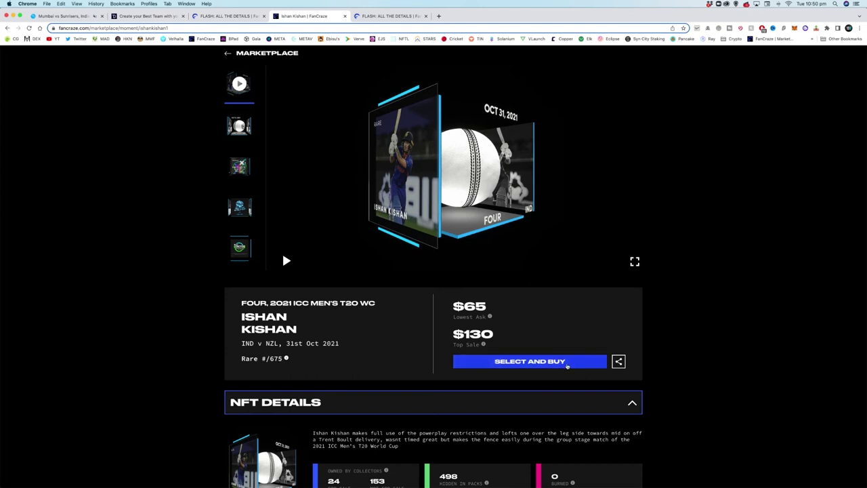
{"action": "left_click", "coordinate": [567, 362]}
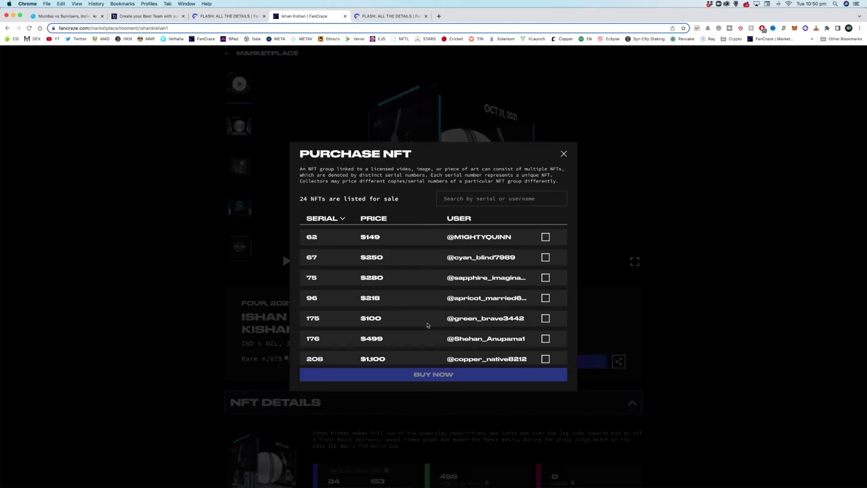
{"action": "left_click", "coordinate": [369, 219]}
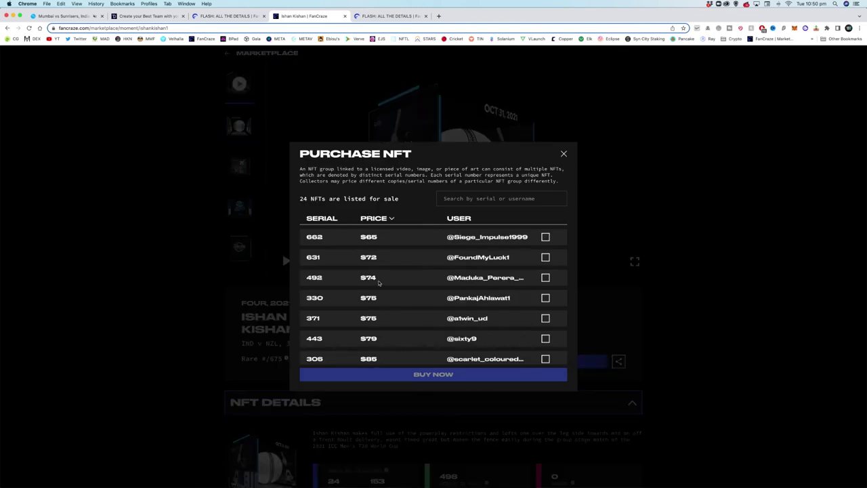
- Compare serial numbers and prices across the Ishan Kishan listings, looking for an affordable low serial
{"action": "scroll", "coordinate": [379, 283], "scroll_direction": "down", "scroll_amount": 5}
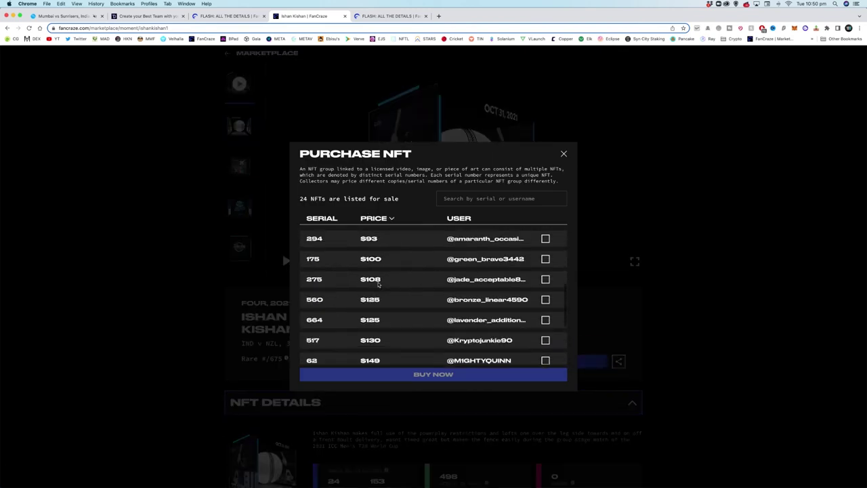
{"action": "scroll", "coordinate": [379, 284], "scroll_direction": "down", "scroll_amount": 3}
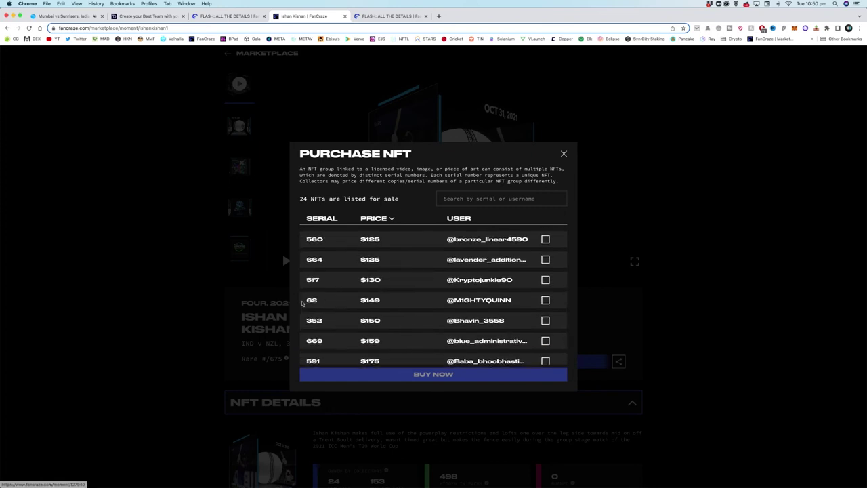
{"action": "scroll", "coordinate": [339, 285], "scroll_direction": "up", "scroll_amount": 4}
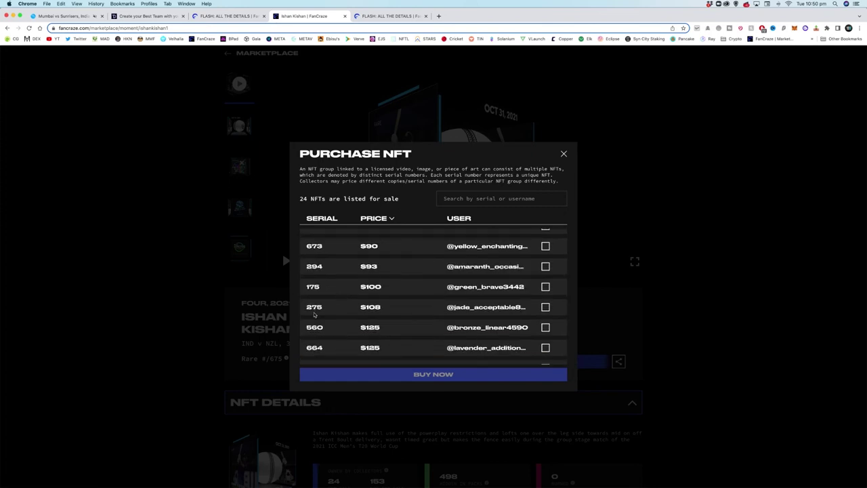
{"action": "scroll", "coordinate": [314, 313], "scroll_direction": "down", "scroll_amount": 3}
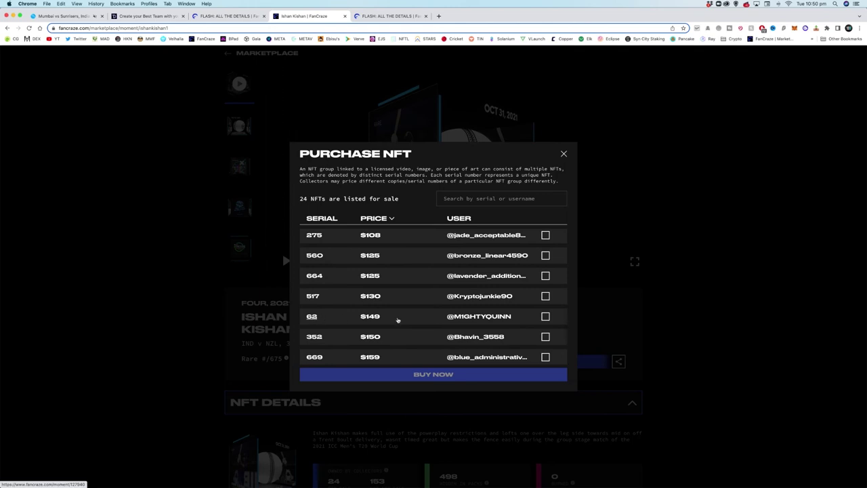
{"action": "scroll", "coordinate": [390, 317], "scroll_direction": "up", "scroll_amount": 3}
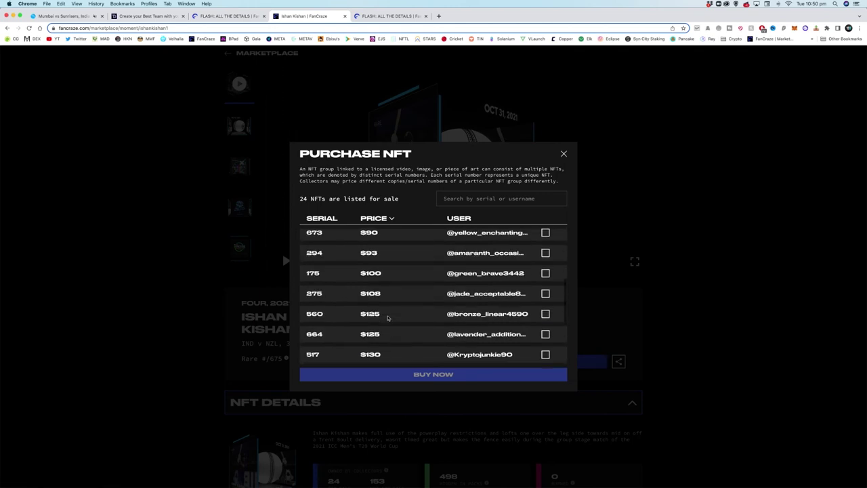
{"action": "scroll", "coordinate": [388, 318], "scroll_direction": "up", "scroll_amount": 7}
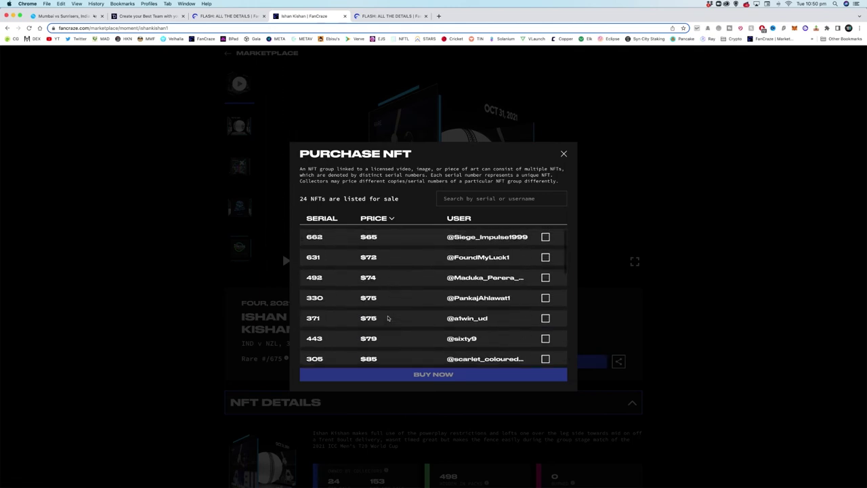
- Close the Ishan Kishan purchase listings and open the overview of available packs
{"action": "left_click", "coordinate": [563, 156]}
{"action": "left_click", "coordinate": [530, 59]}
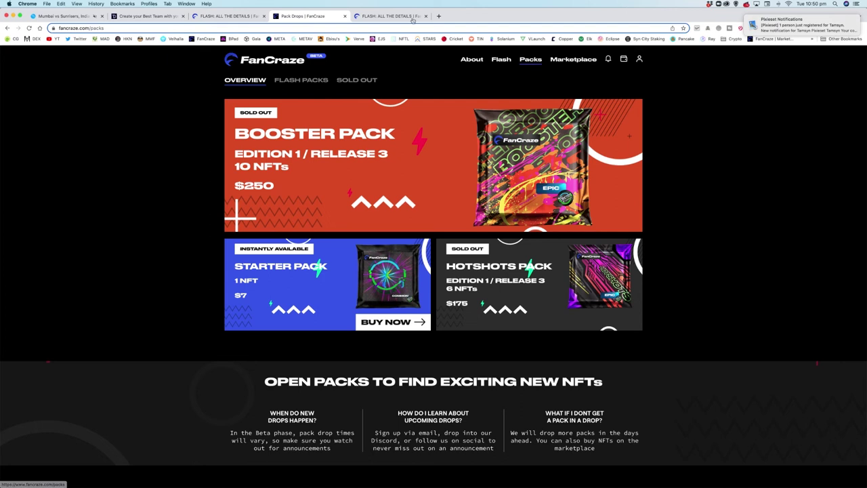
- Return to the Flash details article and review the Interactive Score points by rank and the rules for playing and non-playing players
{"action": "left_click", "coordinate": [211, 17]}
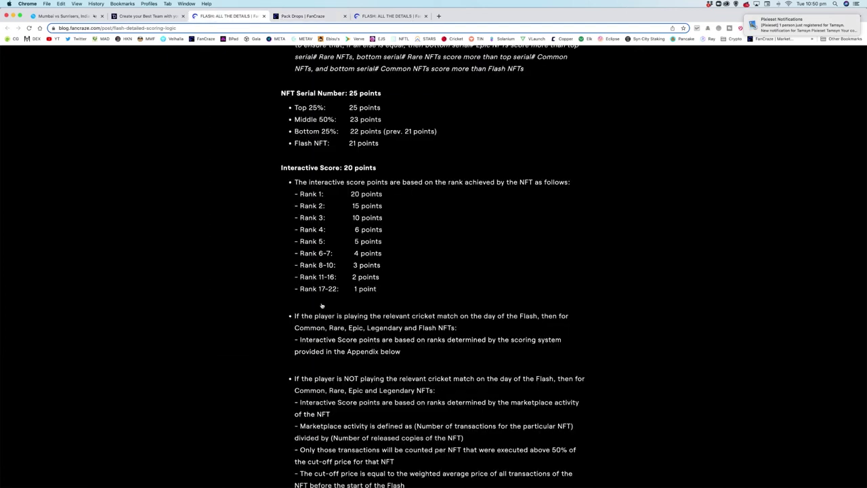
{"action": "scroll", "coordinate": [333, 178], "scroll_direction": "down", "scroll_amount": 2}
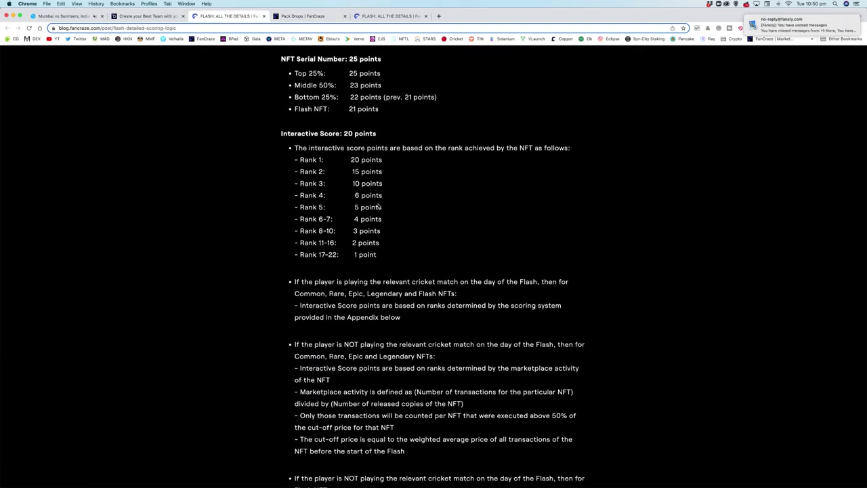
{"action": "scroll", "coordinate": [379, 207], "scroll_direction": "down", "scroll_amount": 3}
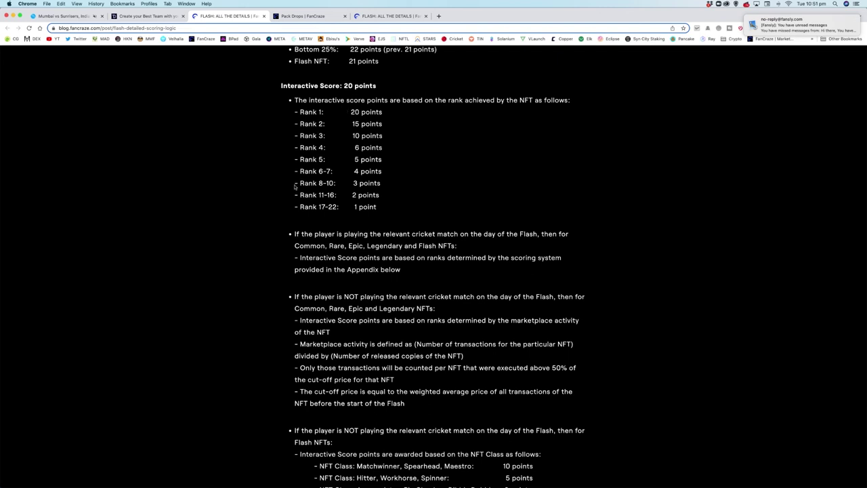
{"action": "scroll", "coordinate": [353, 213], "scroll_direction": "down", "scroll_amount": 1}
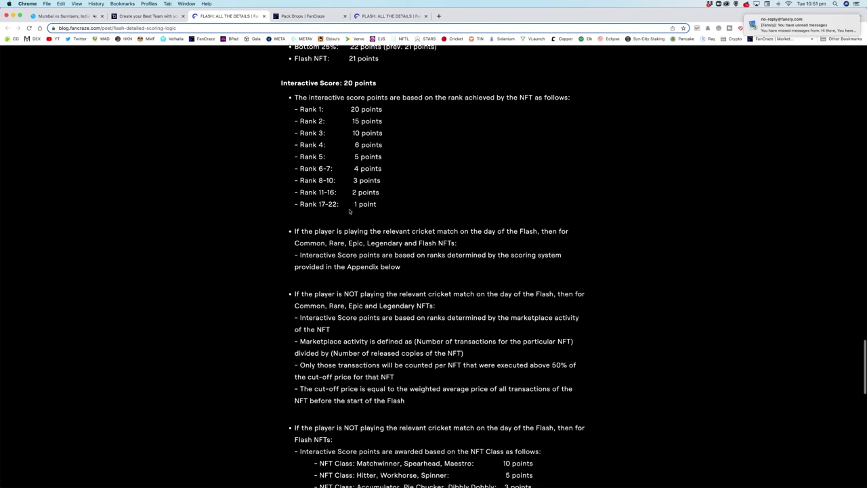
{"action": "scroll", "coordinate": [258, 214], "scroll_direction": "down", "scroll_amount": 2}
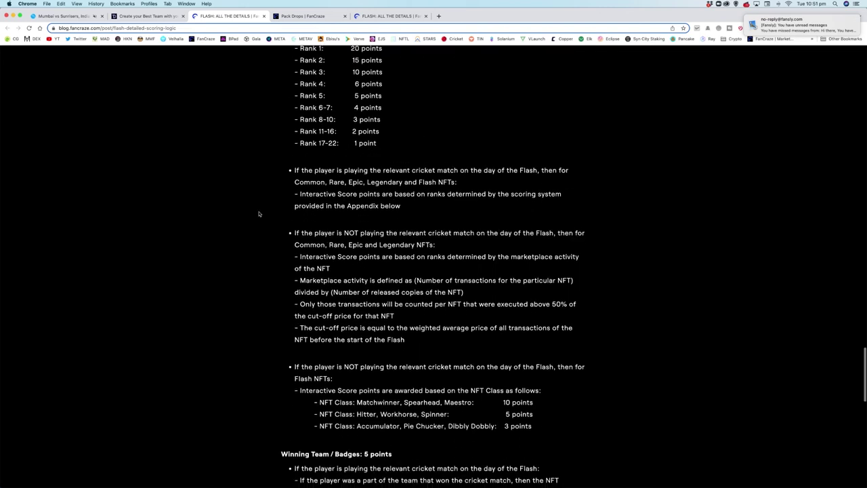
- Examine the Interactive Score points by NFT class for Flash NFTs of players not in the match
{"action": "scroll", "coordinate": [261, 218], "scroll_direction": "down", "scroll_amount": 3}
{"action": "scroll", "coordinate": [263, 222], "scroll_direction": "down", "scroll_amount": 3}
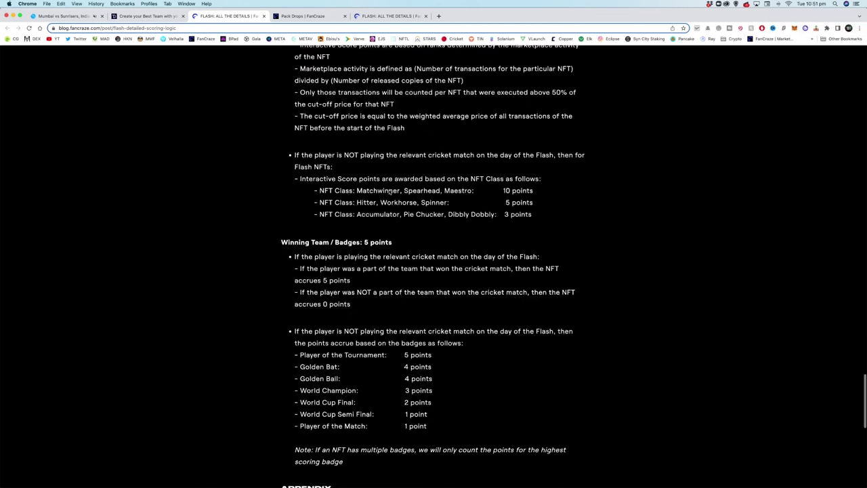
{"action": "left_click_drag", "start_coordinate": [356, 191], "coordinate": [463, 207]}
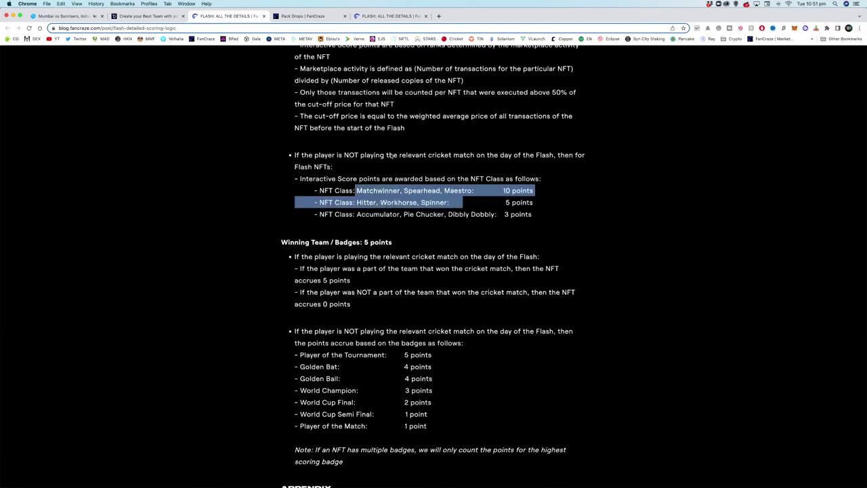
{"action": "left_click", "coordinate": [371, 155]}
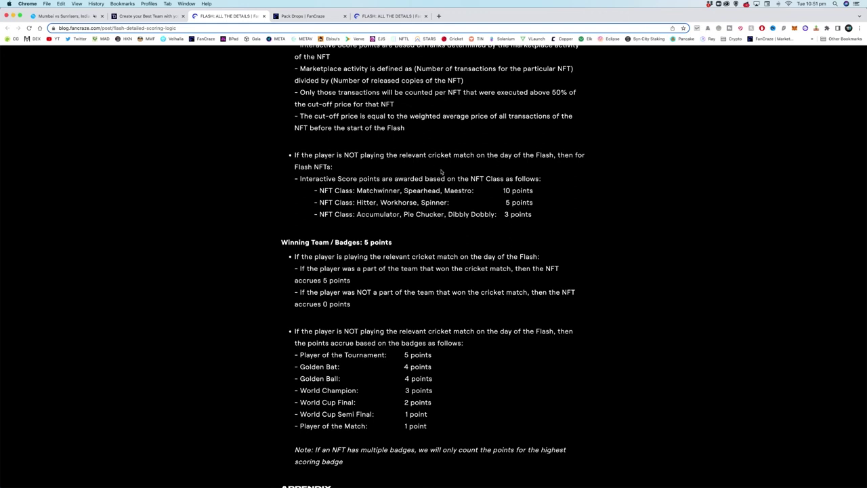
- Examine the Winning Team / Badges points, including the badge scores for players not in the match
{"action": "scroll", "coordinate": [441, 172], "scroll_direction": "down", "scroll_amount": 3}
{"action": "scroll", "coordinate": [439, 172], "scroll_direction": "down", "scroll_amount": 1}
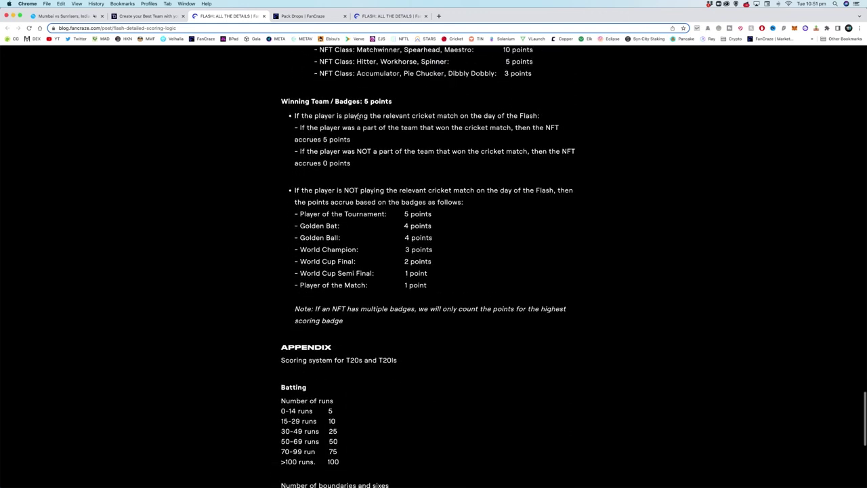
{"action": "scroll", "coordinate": [342, 129], "scroll_direction": "down", "scroll_amount": 2}
{"action": "left_click_drag", "start_coordinate": [404, 145], "coordinate": [461, 217]}
{"action": "left_click", "coordinate": [465, 194]}
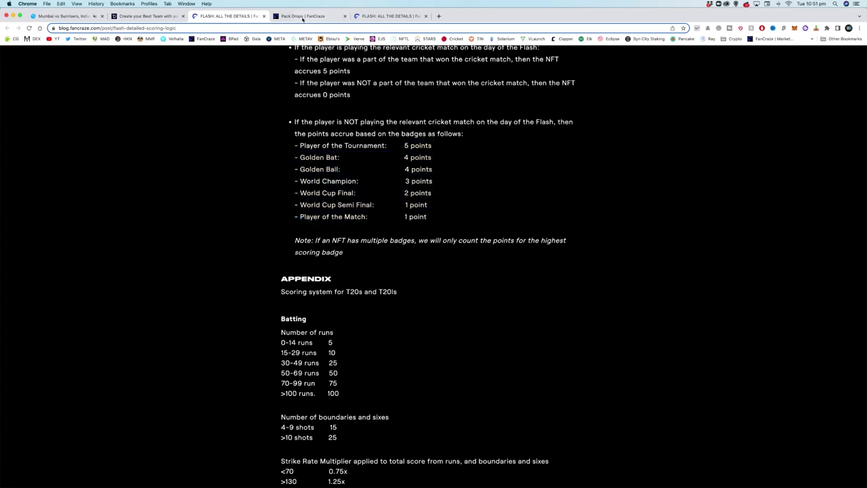
- Open the FanCraze marketplace and browse the moments for sale through Explore Marketplace, sorted by newest listings
{"action": "left_click", "coordinate": [303, 17]}
{"action": "left_click", "coordinate": [573, 59]}
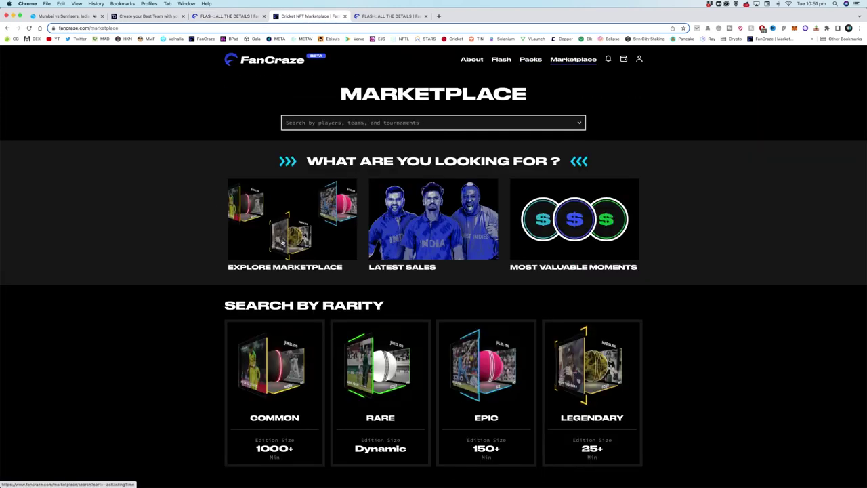
{"action": "left_click", "coordinate": [312, 246]}
{"action": "scroll", "coordinate": [255, 299], "scroll_direction": "down", "scroll_amount": 1}
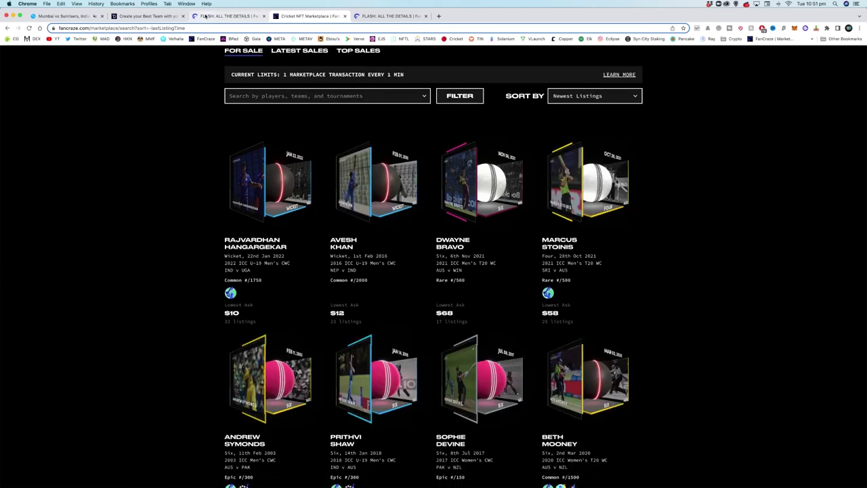
- Highlight the badge-points rule for players not in the match in the Flash details article, and return to the marketplace listings
{"action": "left_click", "coordinate": [204, 16]}
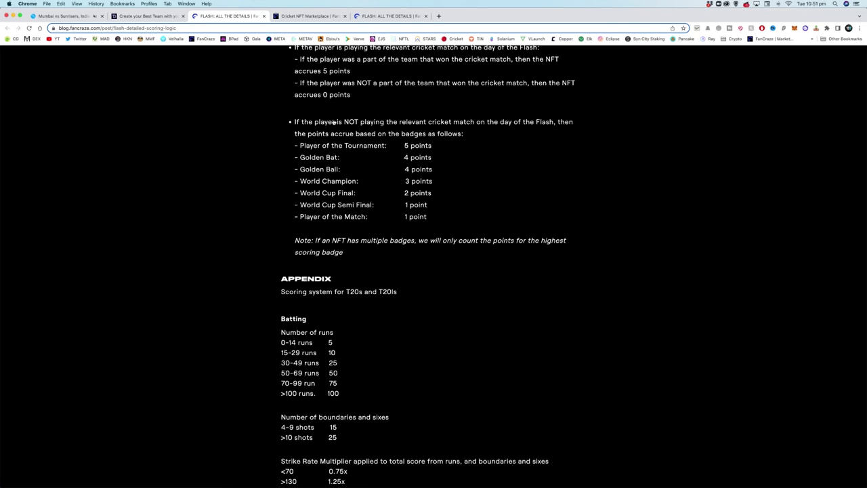
{"action": "left_click_drag", "start_coordinate": [295, 122], "coordinate": [394, 120]}
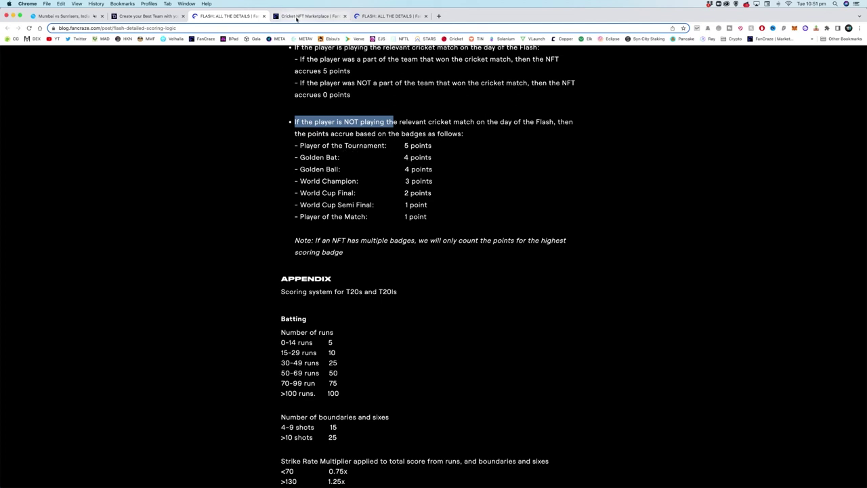
{"action": "left_click", "coordinate": [298, 16]}
{"action": "scroll", "coordinate": [348, 131], "scroll_direction": "up", "scroll_amount": 3}
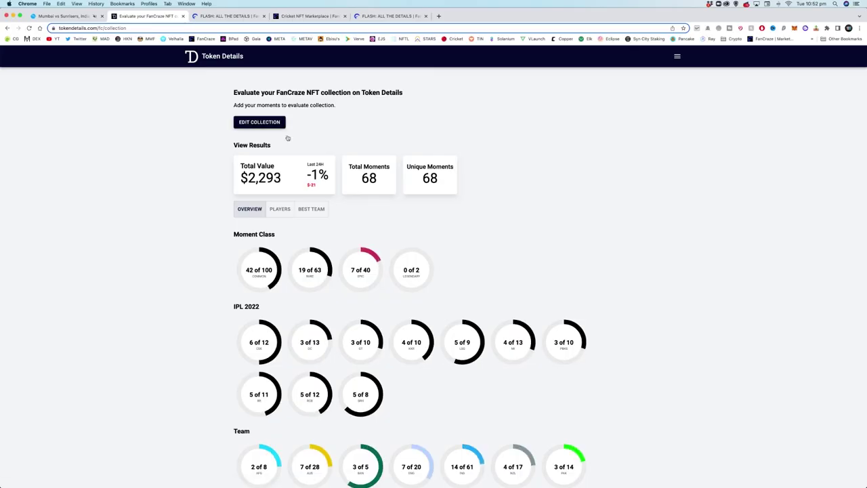
- Review the Token Details collection overview, check the owned and missing CSK moments under IPL 2022, and return to the overview
{"action": "scroll", "coordinate": [287, 138], "scroll_direction": "down", "scroll_amount": 3}
{"action": "scroll", "coordinate": [359, 191], "scroll_direction": "down", "scroll_amount": 2}
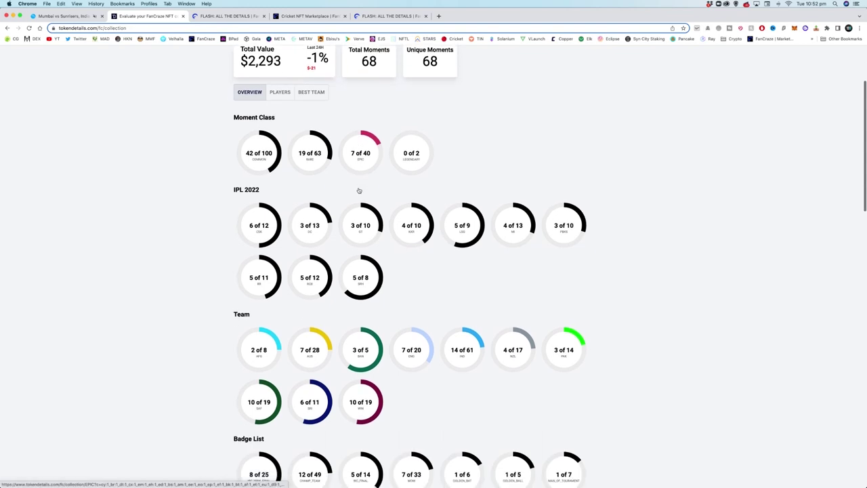
{"action": "scroll", "coordinate": [355, 183], "scroll_direction": "up", "scroll_amount": 3}
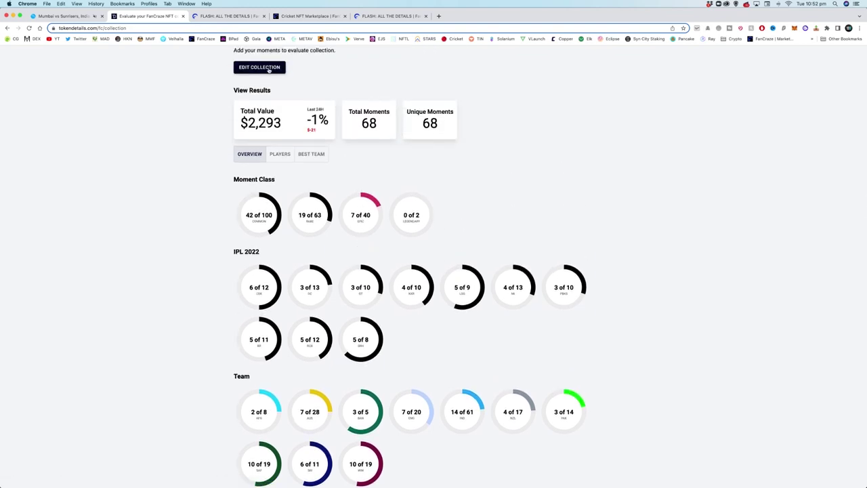
{"action": "left_click", "coordinate": [262, 289]}
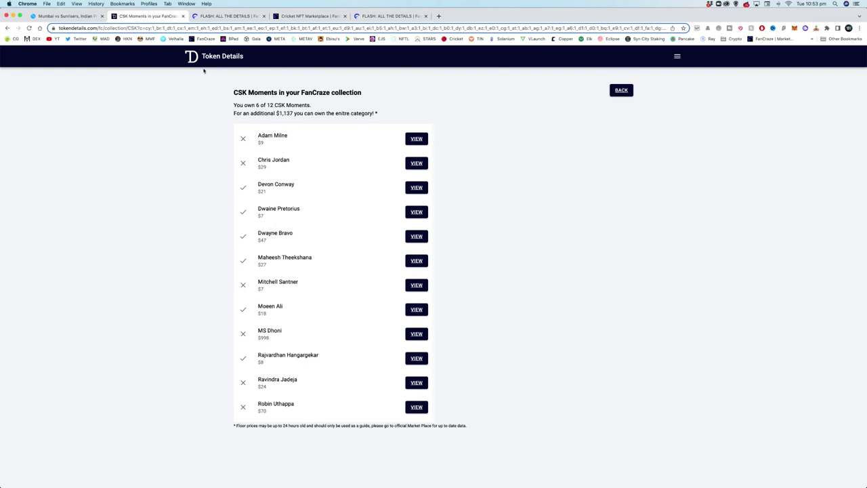
{"action": "left_click", "coordinate": [6, 29]}
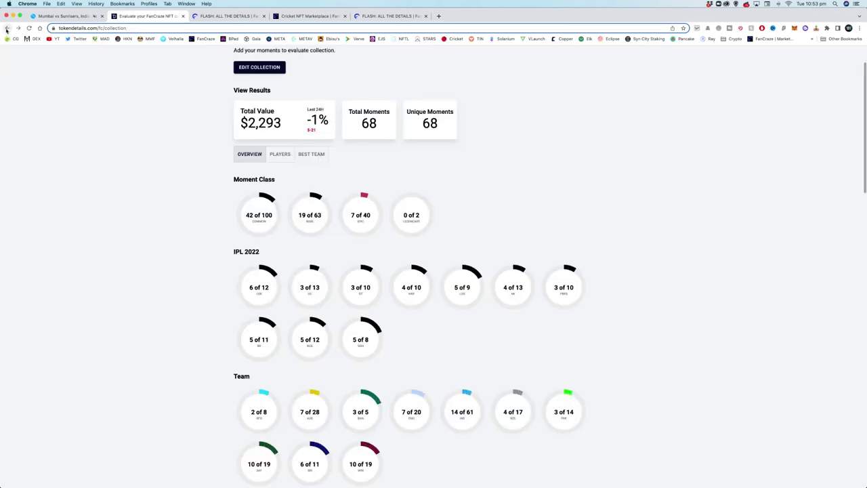